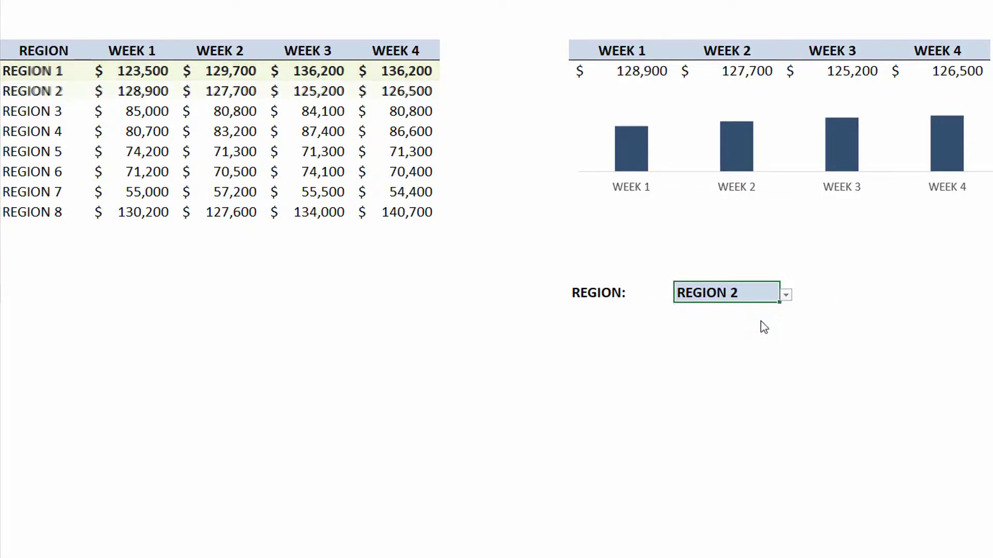
Cycle the region dropdown through REGION 4, 6, 1 and 8, ending on REGION 6
{"action": "left_click", "coordinate": [786, 295]}
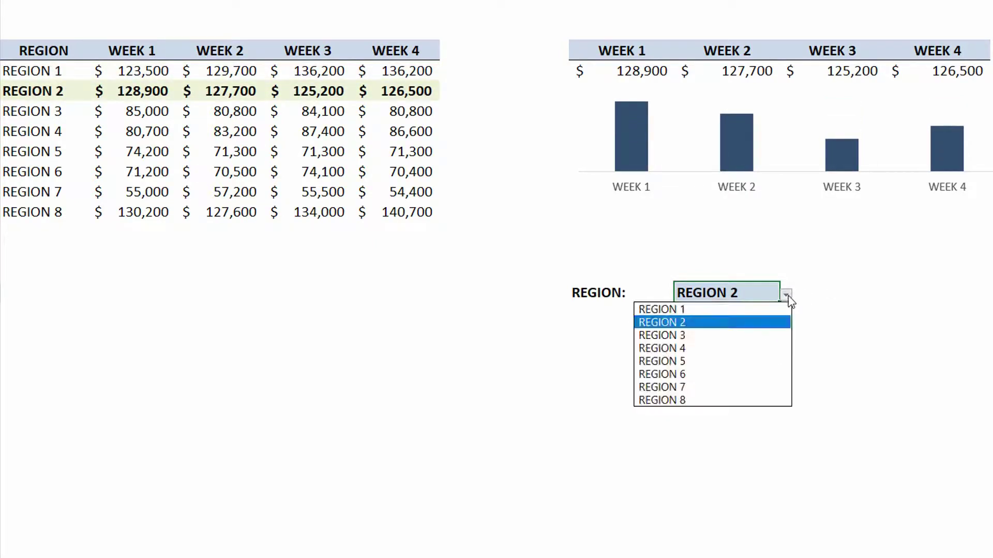
{"action": "left_click", "coordinate": [758, 348]}
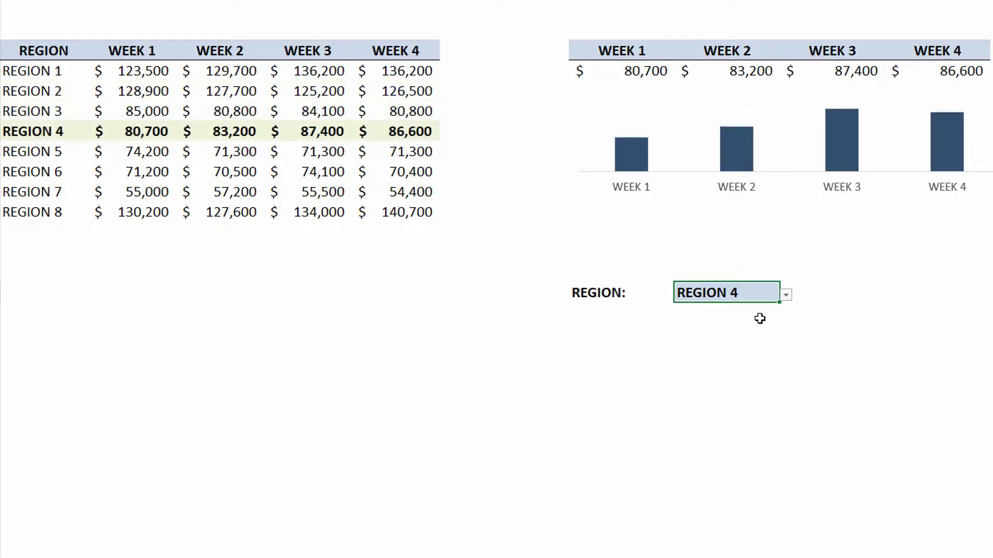
{"action": "left_click", "coordinate": [786, 295]}
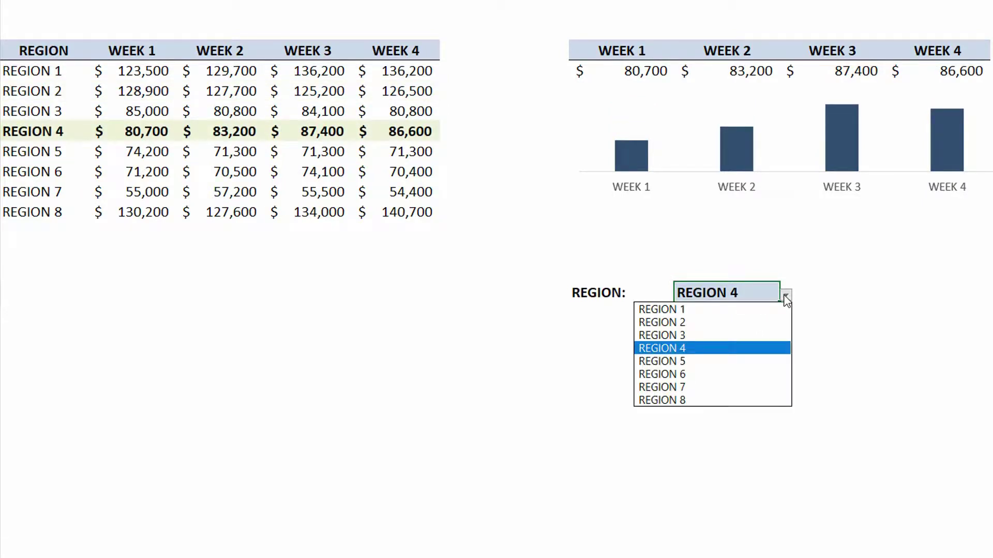
{"action": "left_click", "coordinate": [730, 377]}
{"action": "left_click", "coordinate": [787, 294]}
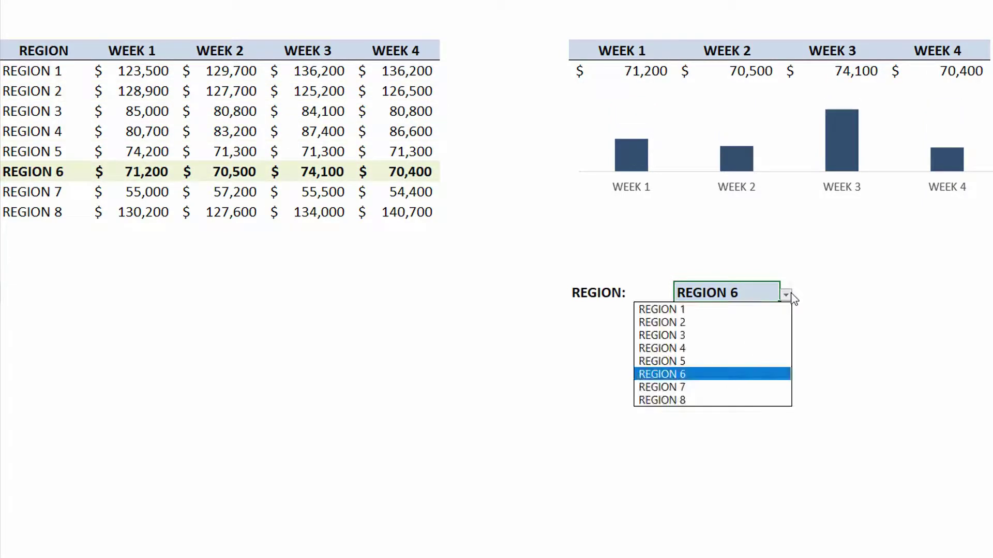
{"action": "left_click", "coordinate": [772, 308]}
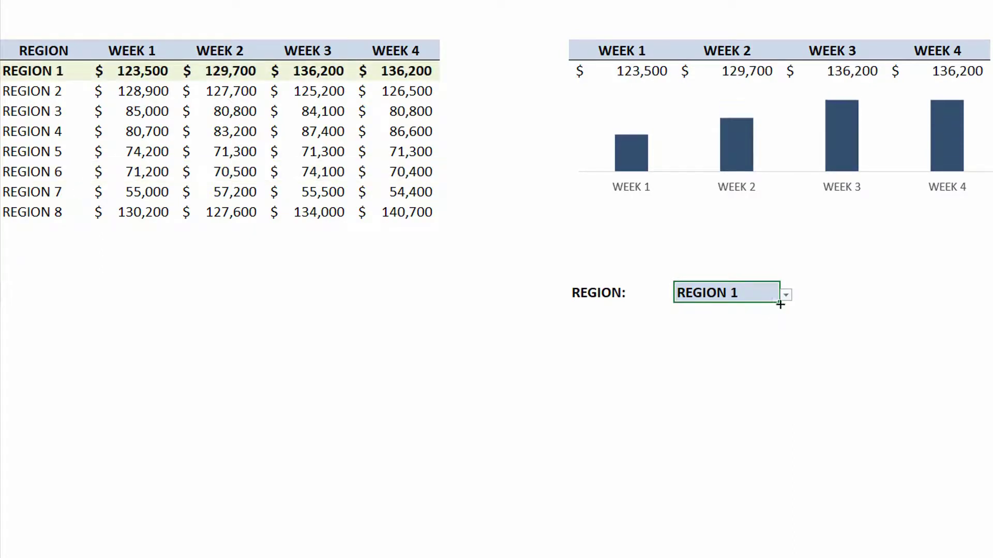
{"action": "left_click", "coordinate": [787, 295]}
{"action": "key", "text": "Escape"}
{"action": "left_click", "coordinate": [749, 400]}
{"action": "left_click", "coordinate": [787, 295]}
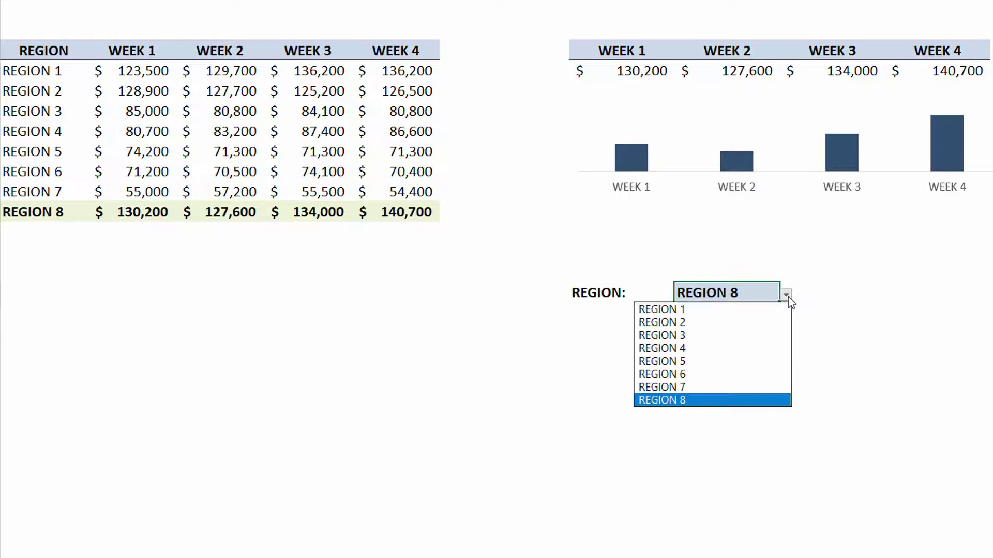
{"action": "left_click", "coordinate": [745, 374]}
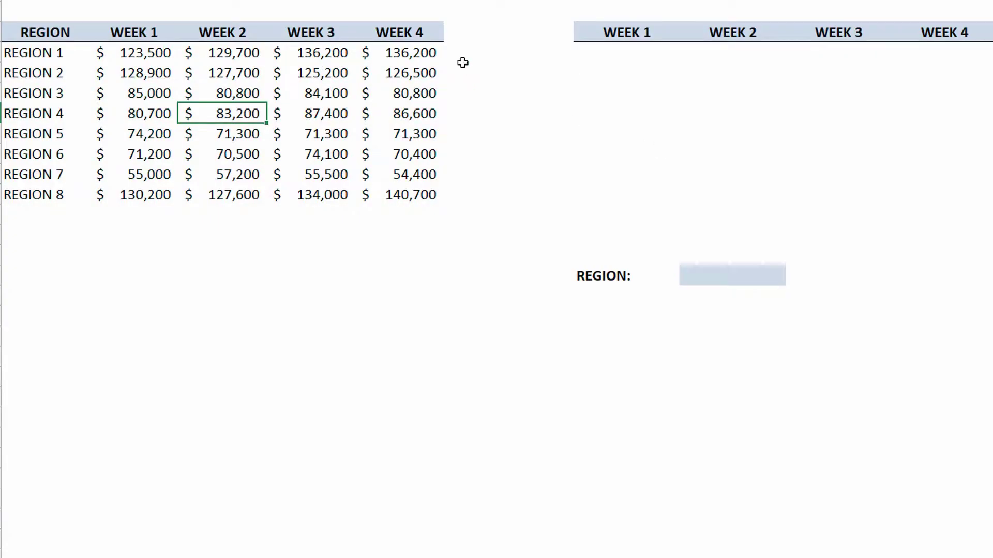
{"action": "left_click_drag", "start_coordinate": [150, 57], "coordinate": [408, 63]}
{"action": "left_click_drag", "start_coordinate": [126, 53], "coordinate": [414, 54]}
{"action": "left_click_drag", "start_coordinate": [594, 52], "coordinate": [942, 74]}
{"action": "left_click_drag", "start_coordinate": [638, 55], "coordinate": [957, 56]}
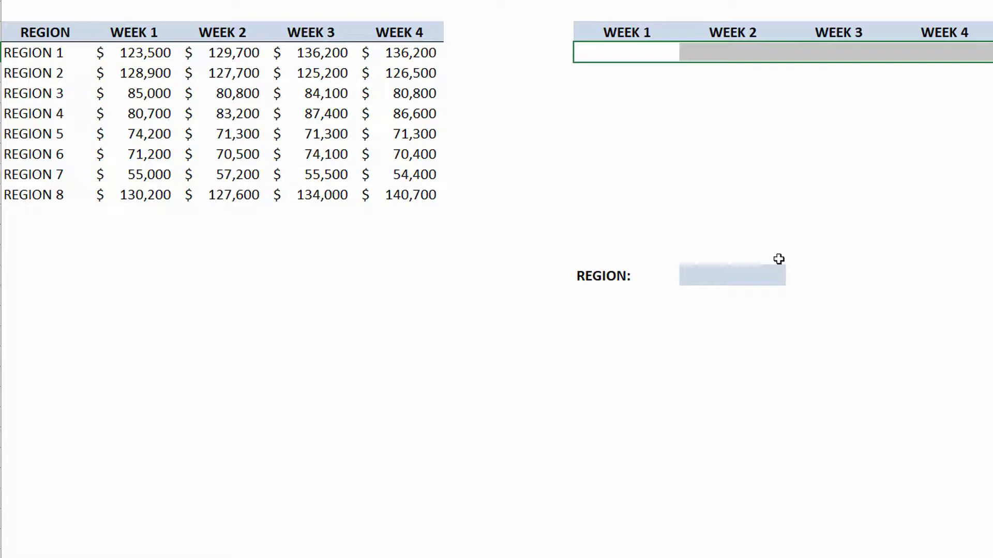
{"action": "left_click", "coordinate": [739, 275]}
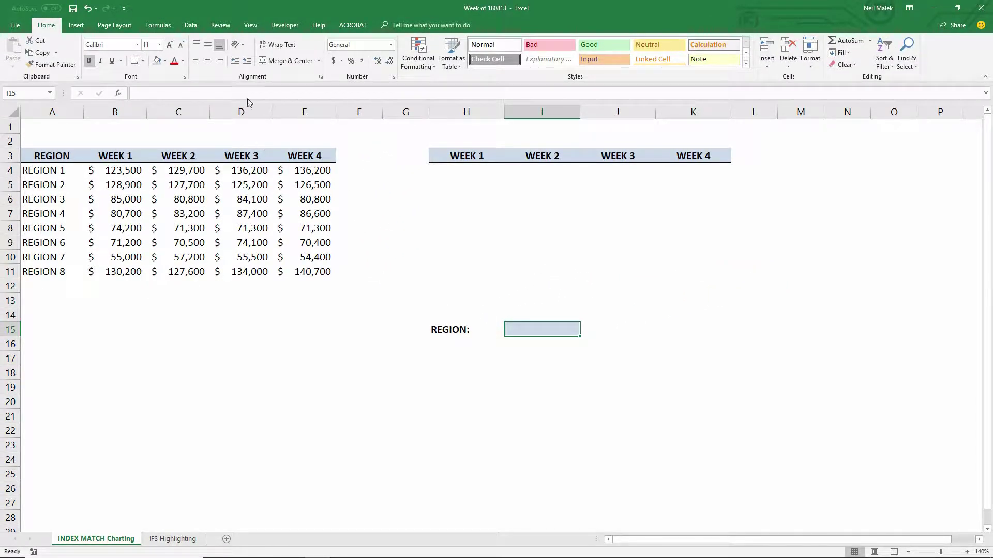
Add List data validation to the REGION cell with source =$A$4:$A$11 (REGION 1–8)
{"action": "left_click", "coordinate": [198, 29]}
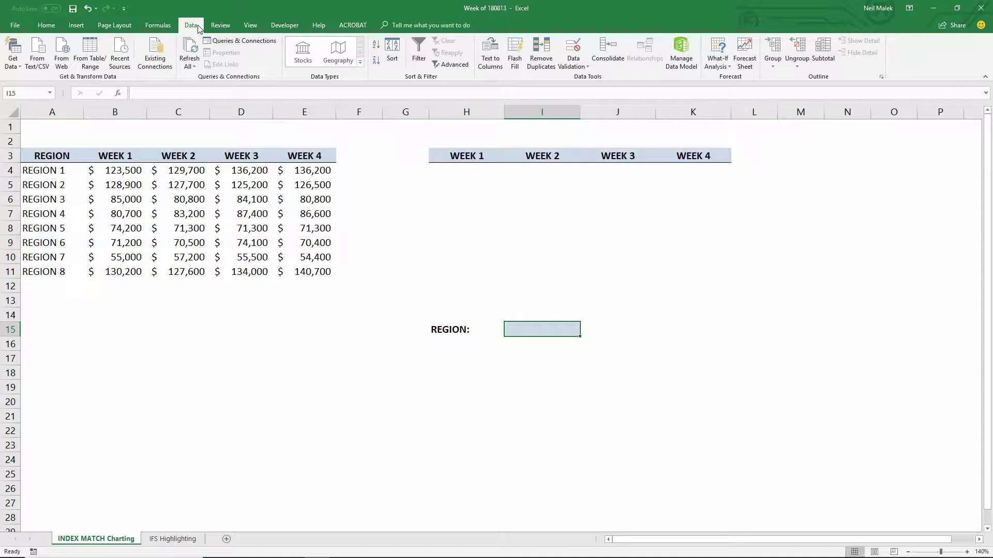
{"action": "left_click", "coordinate": [569, 52]}
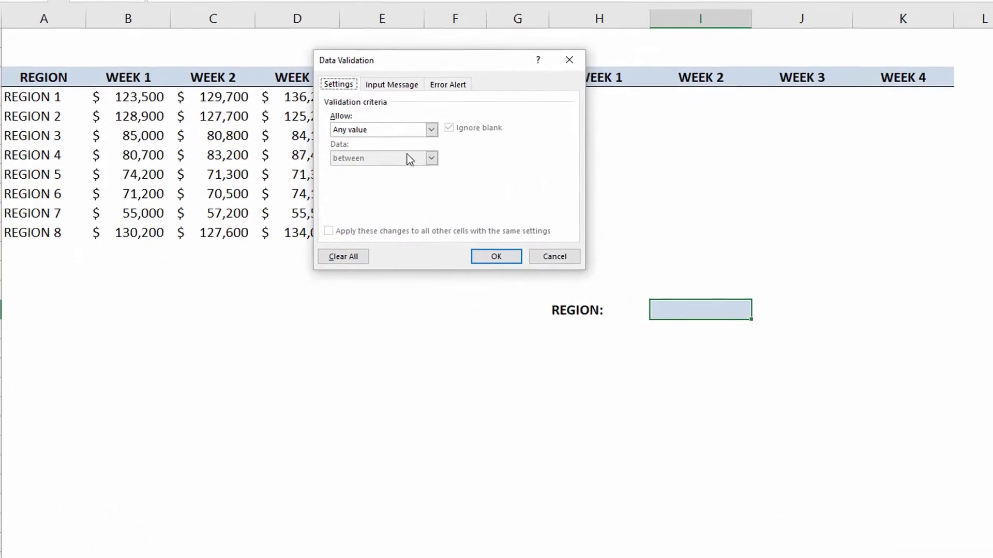
{"action": "left_click", "coordinate": [412, 129]}
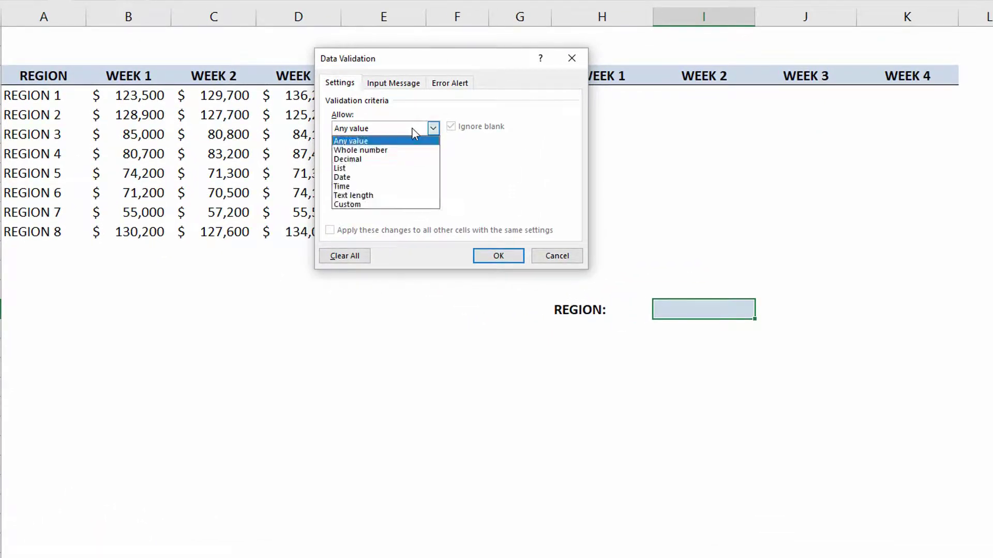
{"action": "left_click", "coordinate": [407, 170]}
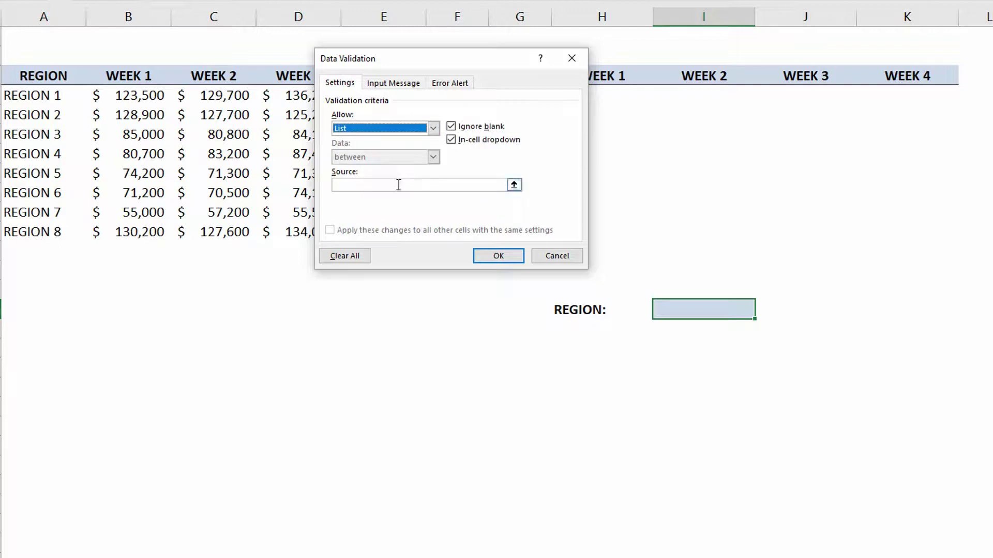
{"action": "left_click", "coordinate": [397, 185]}
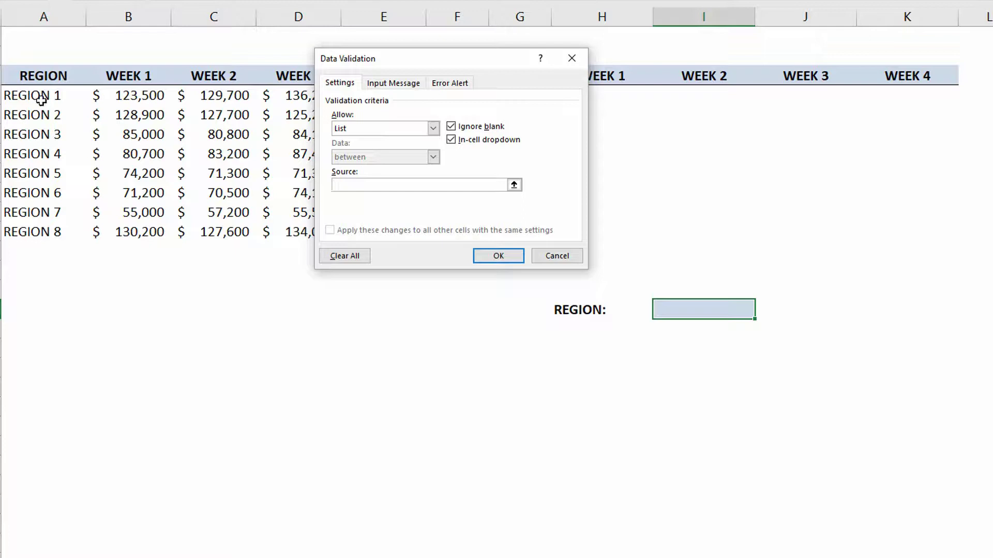
{"action": "left_click_drag", "start_coordinate": [41, 97], "coordinate": [49, 232]}
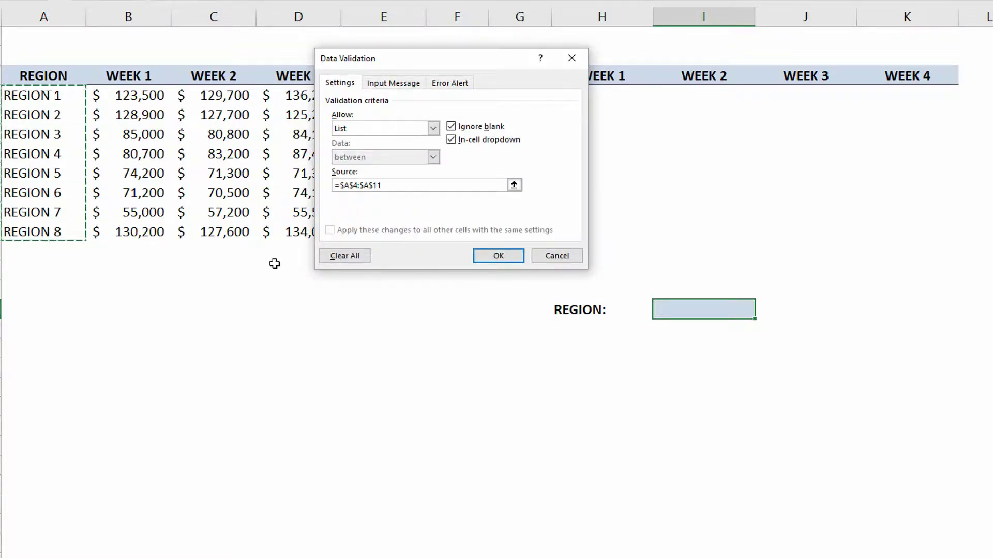
{"action": "left_click", "coordinate": [499, 255]}
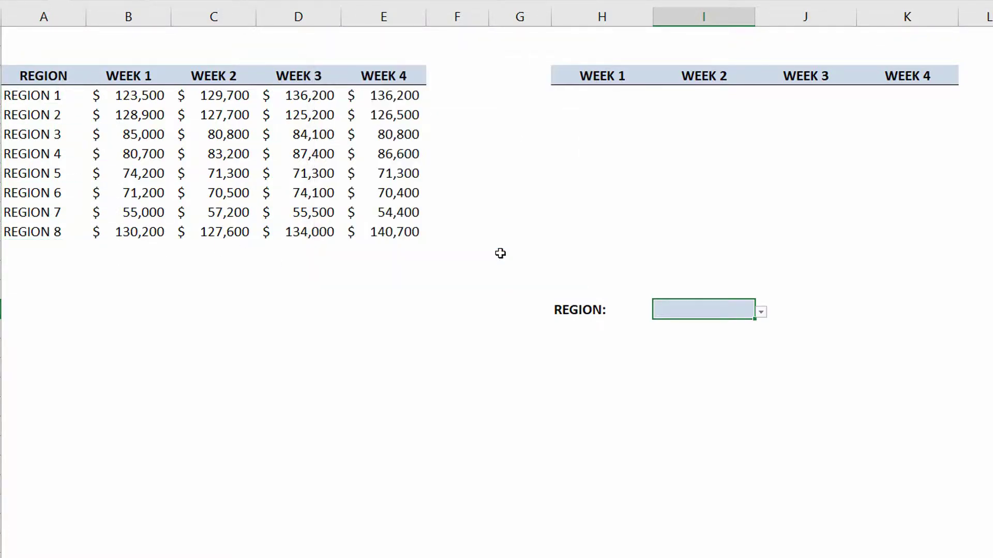
Pick REGION 3 from the new dropdown, then indicate the week summary cells
{"action": "left_click", "coordinate": [762, 311]}
{"action": "left_click", "coordinate": [698, 354]}
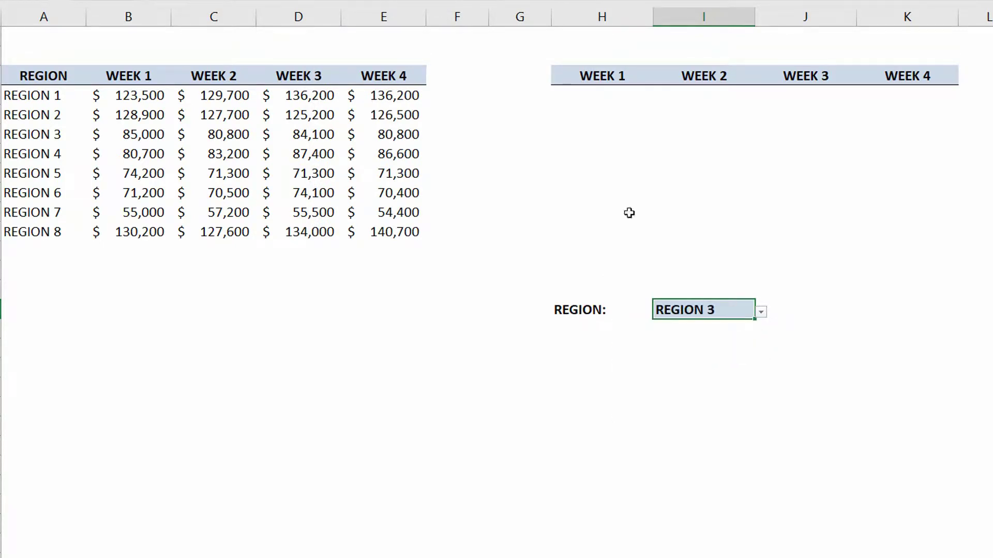
{"action": "left_click_drag", "start_coordinate": [574, 94], "coordinate": [924, 93]}
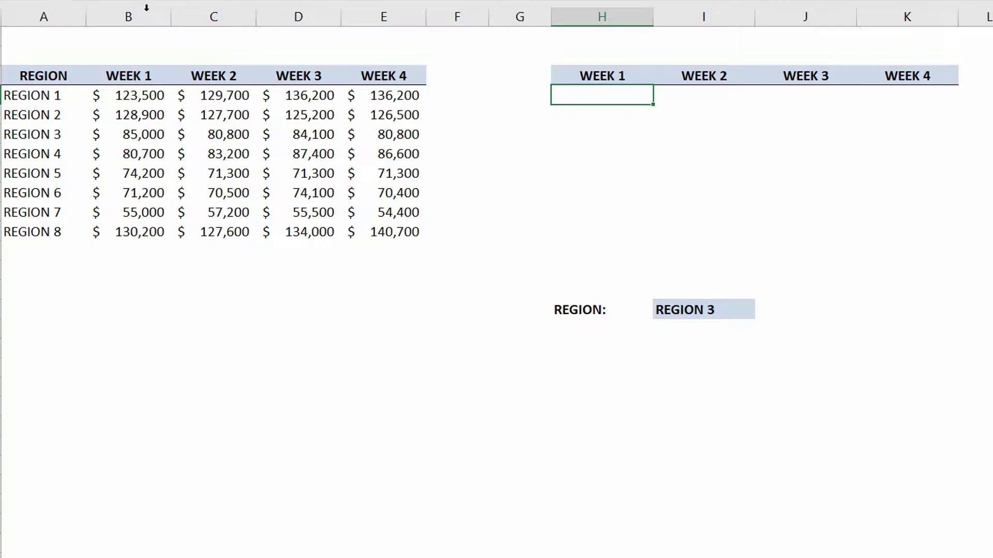
Insert the INDEX function into H4 from Formulas > Lookup & Reference
{"action": "left_click", "coordinate": [212, 34]}
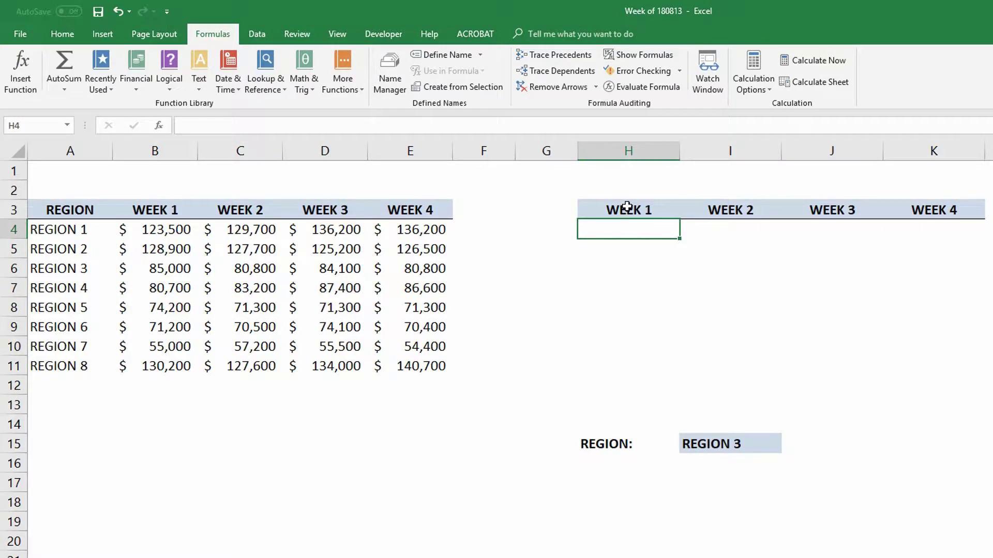
{"action": "left_click", "coordinate": [266, 89]}
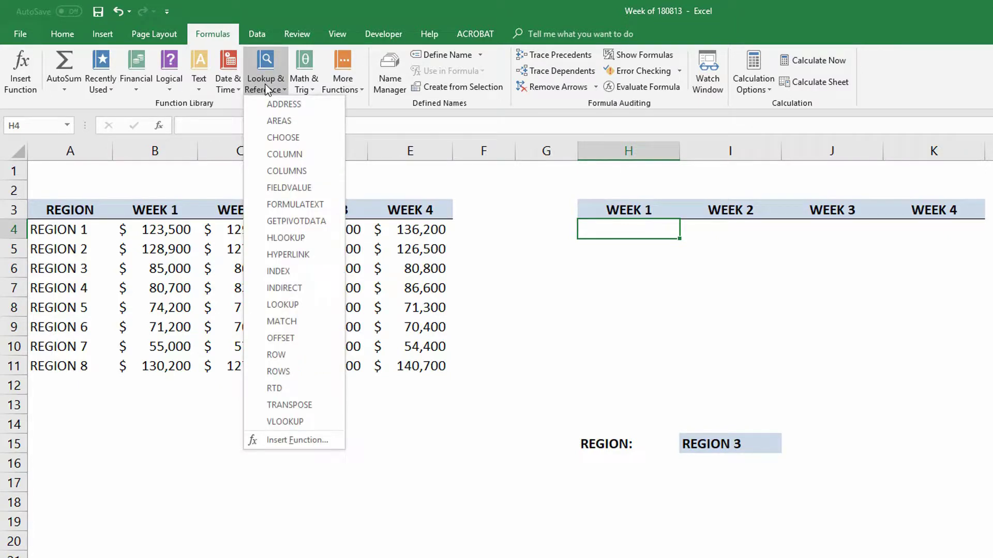
{"action": "left_click", "coordinate": [299, 274]}
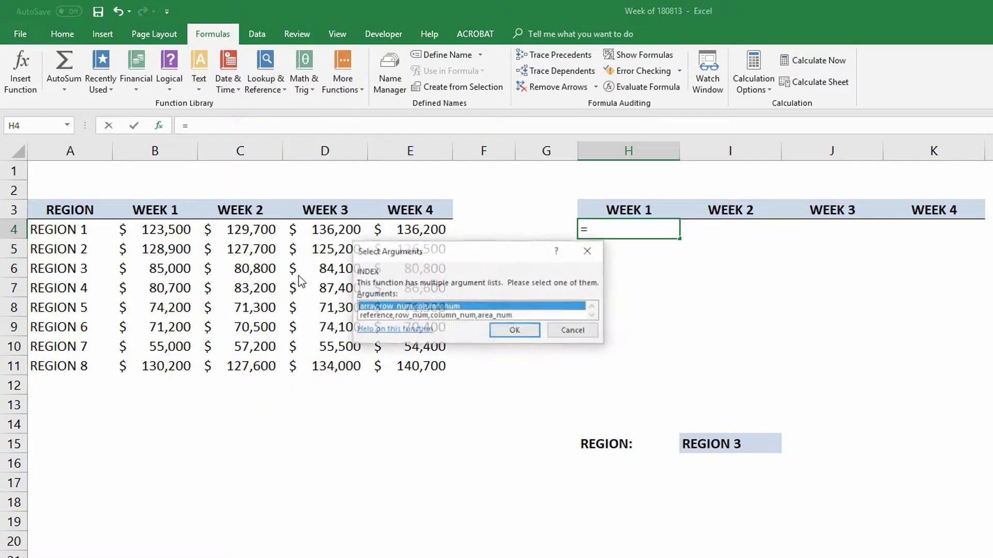
Use INDEX's array form with the array set to the absolute range $B$4:$E$11
{"action": "left_click", "coordinate": [515, 332]}
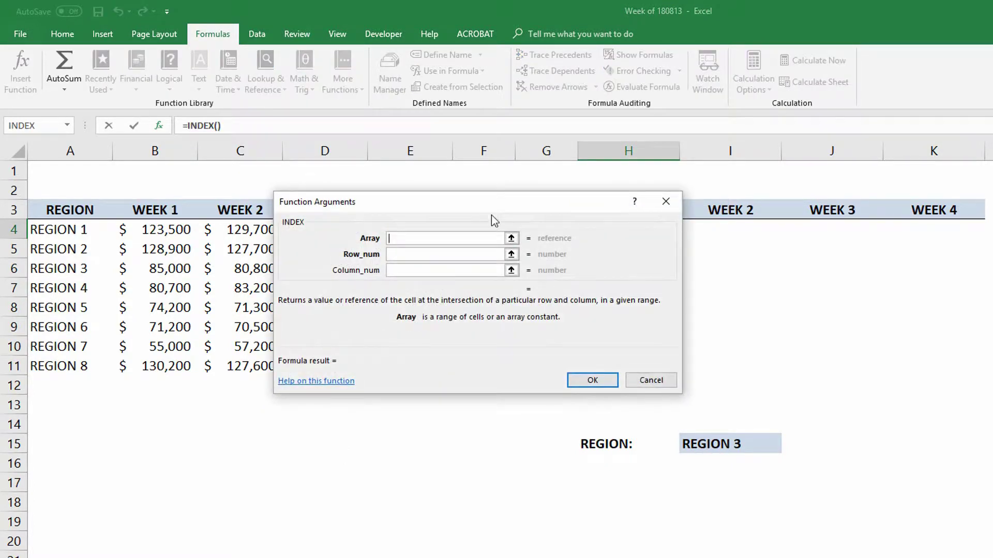
{"action": "left_click_drag", "start_coordinate": [487, 206], "coordinate": [792, 477]}
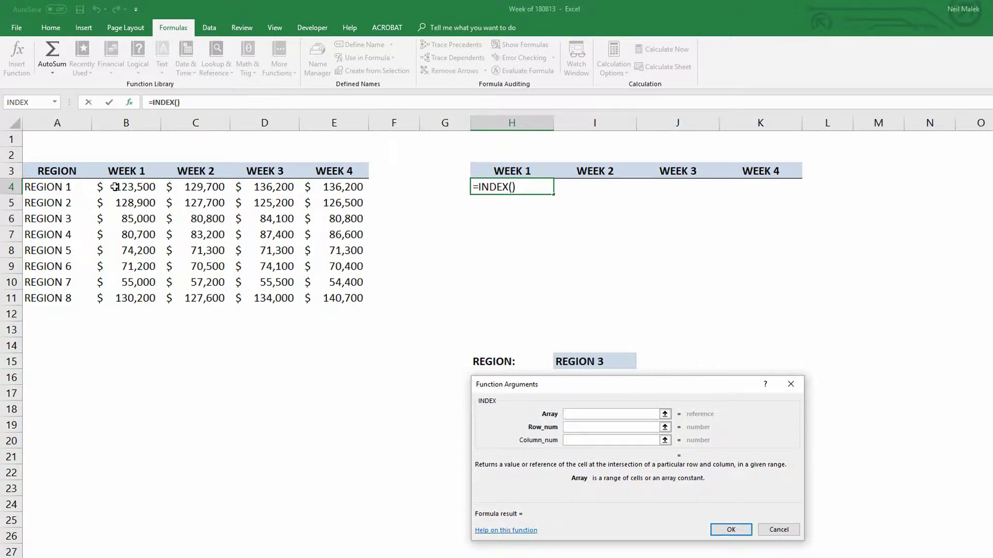
{"action": "left_click_drag", "start_coordinate": [115, 187], "coordinate": [362, 291]}
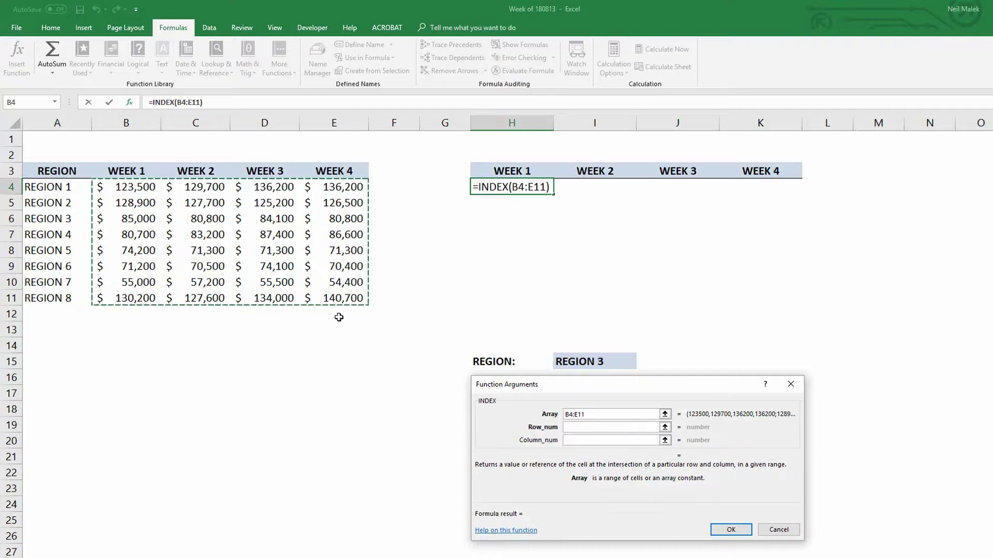
{"action": "key", "text": "F4"}
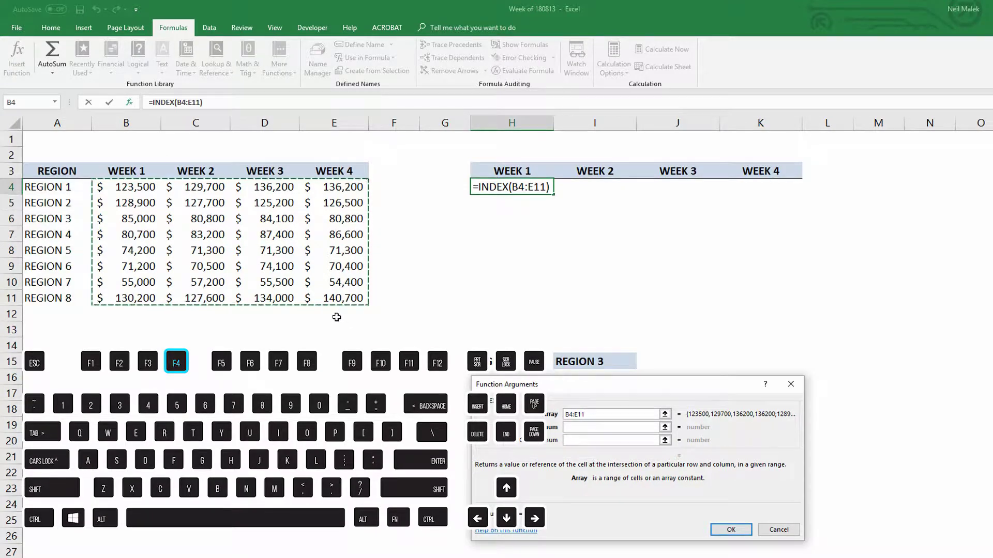
{"action": "key", "text": "F4"}
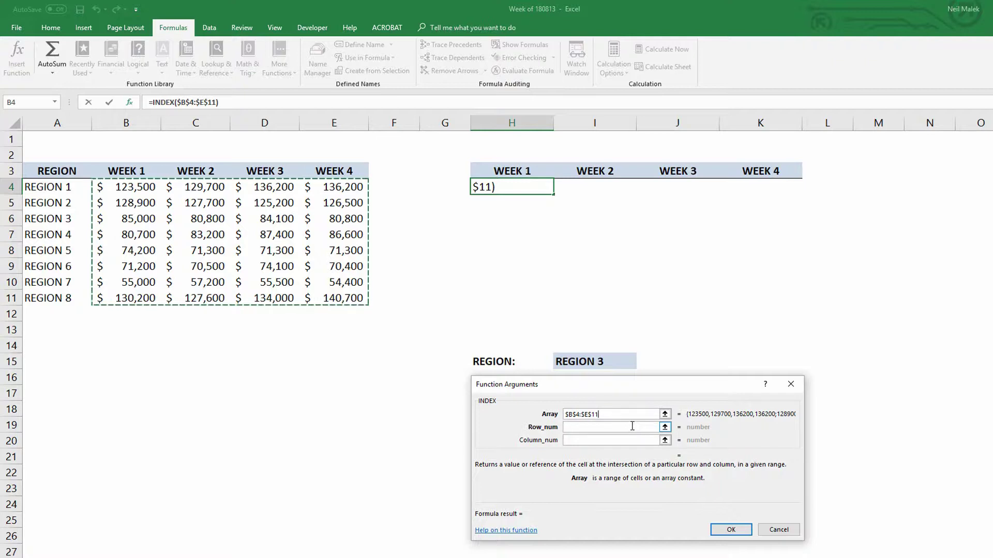
{"action": "left_click", "coordinate": [603, 426]}
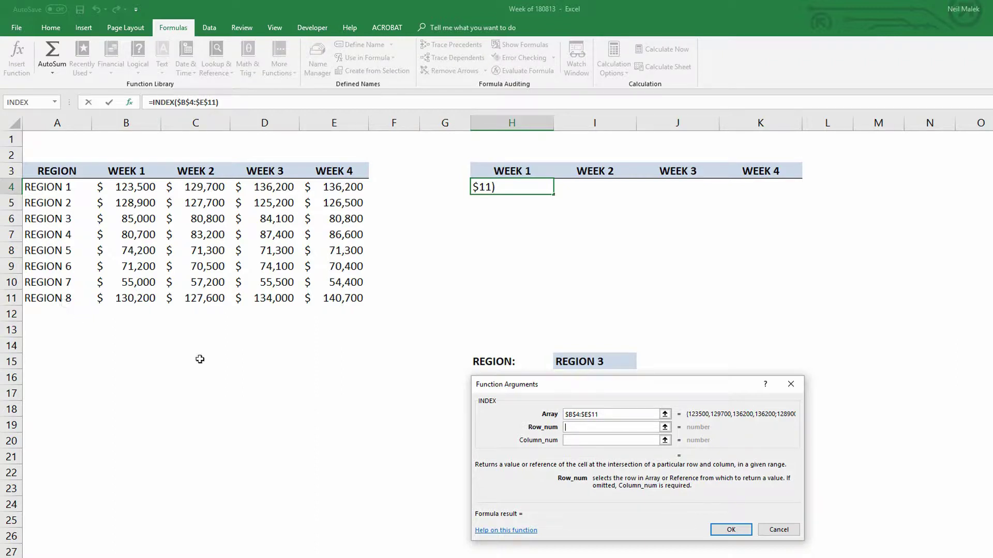
Enter MATCH() as INDEX's row number and bring up the nested MATCH's arguments
{"action": "key", "text": "Caps_Lock"}
{"action": "type", "text": "MA"}
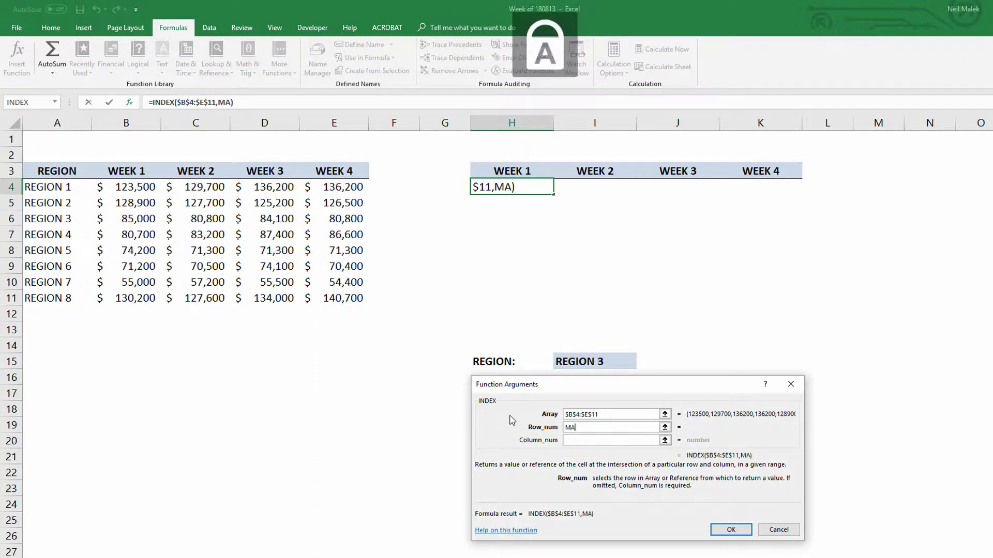
{"action": "type", "text": "TCH("}
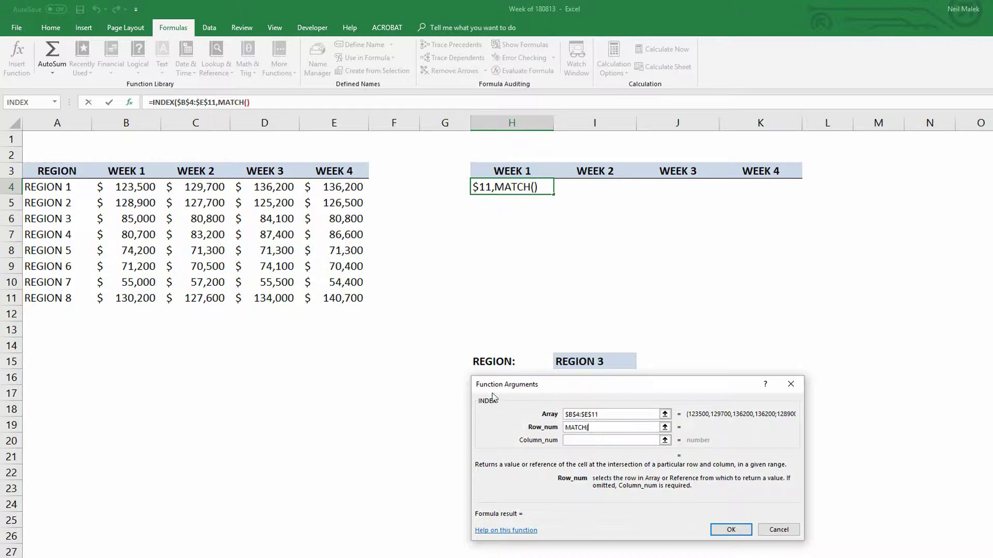
{"action": "left_click", "coordinate": [233, 102]}
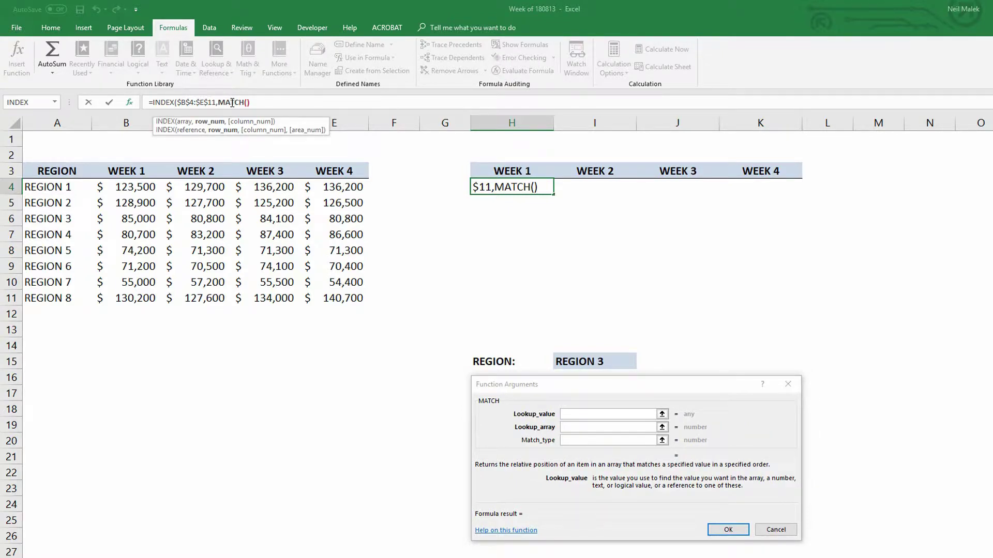
{"action": "left_click", "coordinate": [535, 390]}
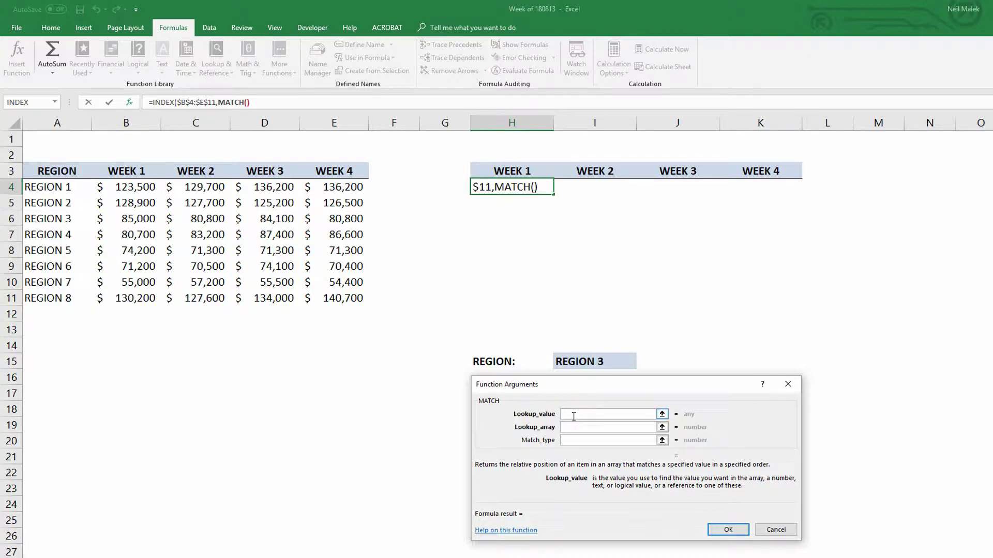
Fill the nested MATCH as MATCH($I$15,$A$4:$A$11,0)
{"action": "left_click", "coordinate": [575, 362]}
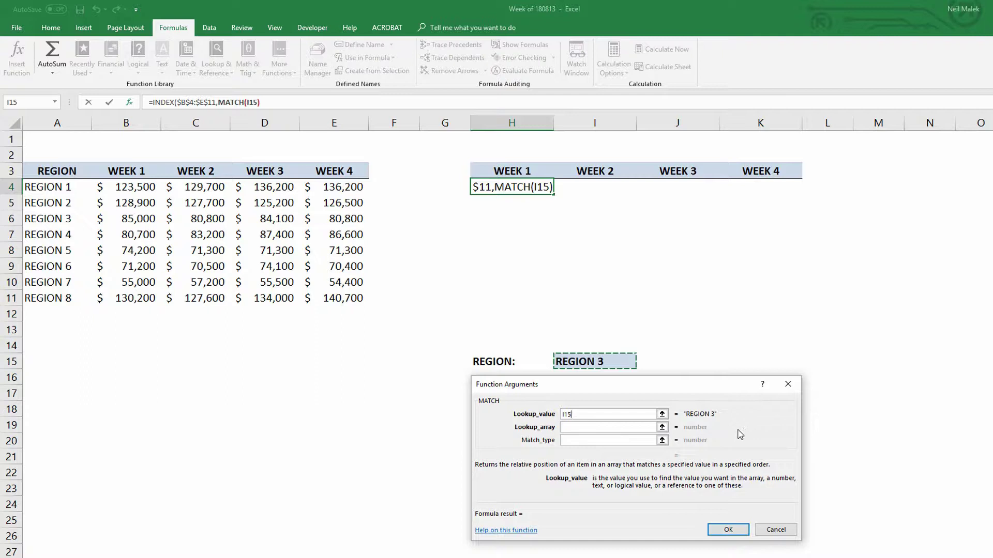
{"action": "key", "text": "F4"}
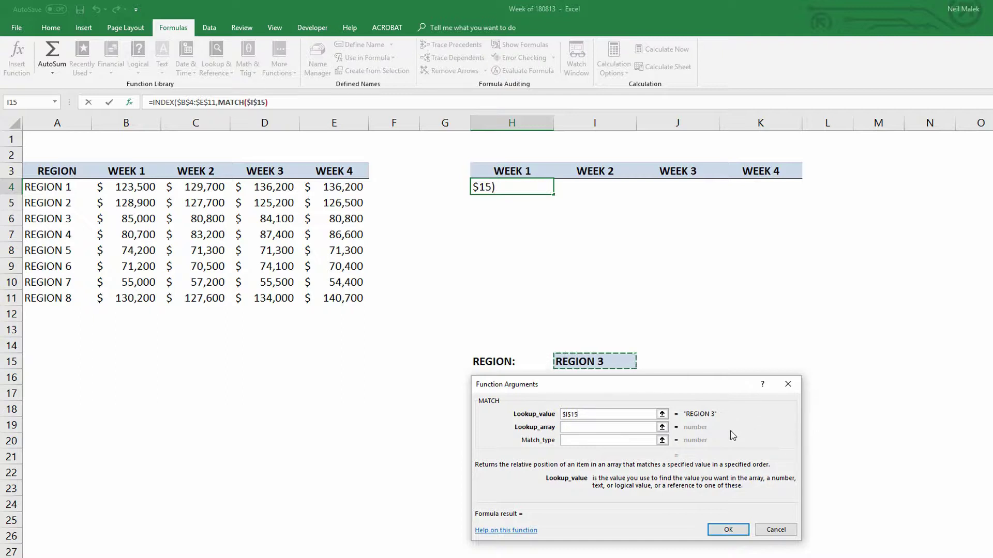
{"action": "left_click", "coordinate": [582, 429]}
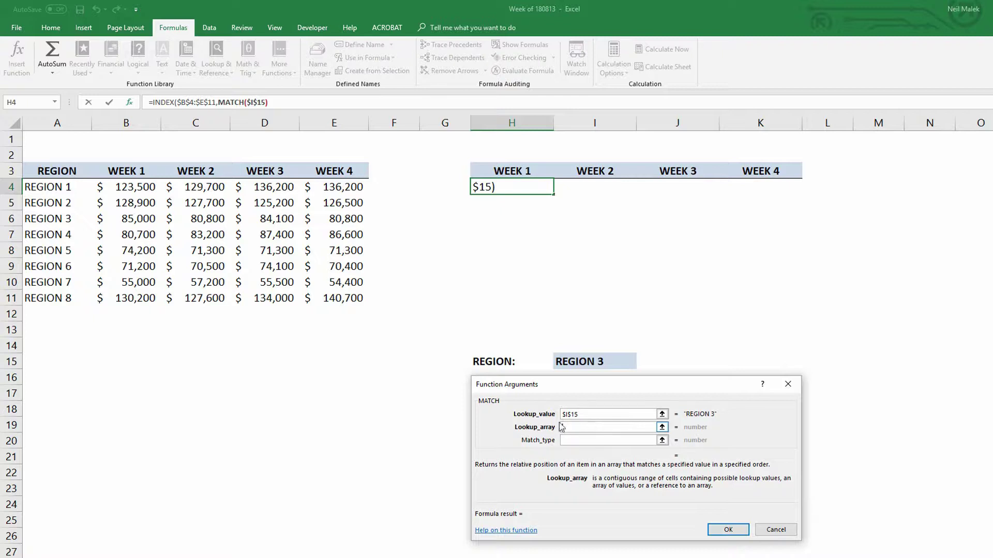
{"action": "left_click_drag", "start_coordinate": [44, 189], "coordinate": [51, 299]}
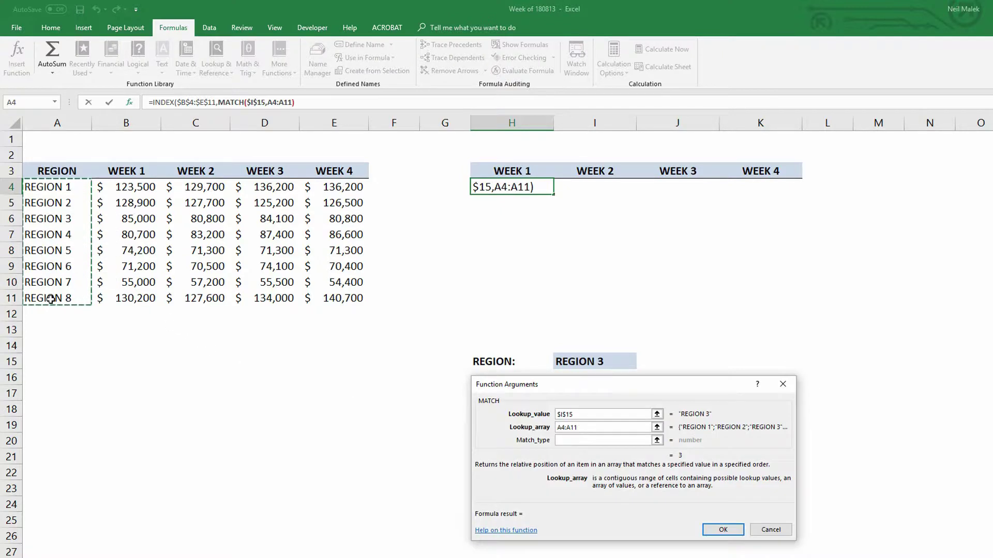
{"action": "key", "text": "F4"}
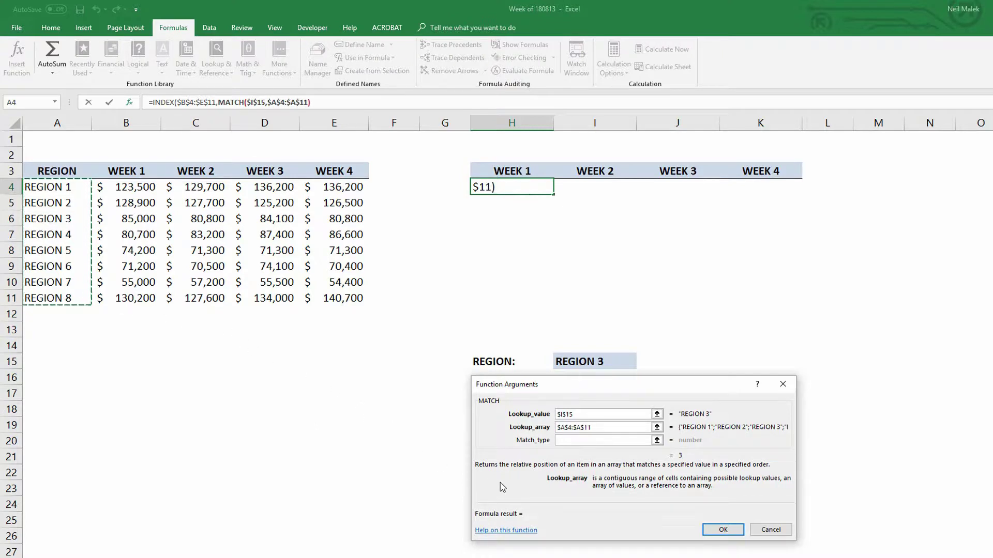
{"action": "left_click", "coordinate": [579, 438]}
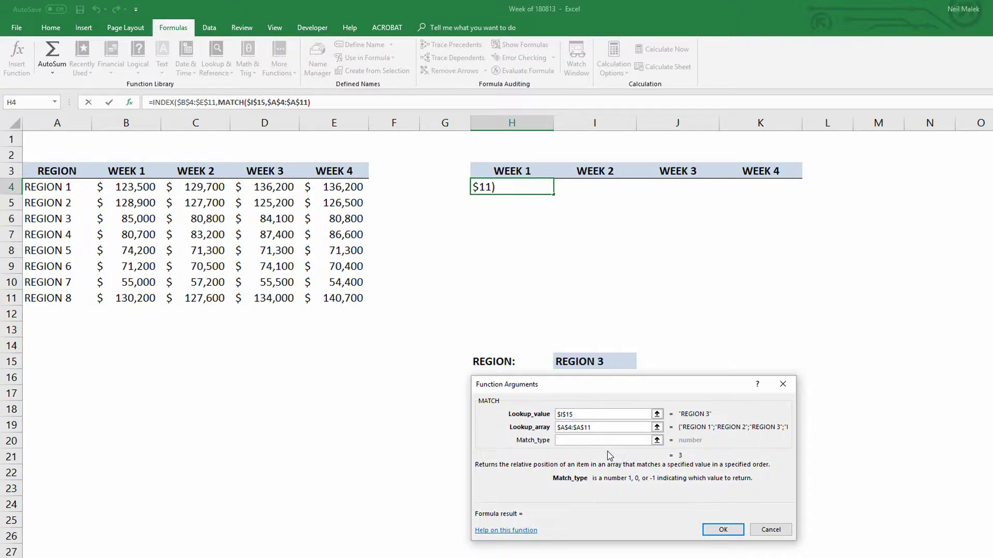
{"action": "type", "text": "0"}
Enter a second MATCH() as INDEX's column number and bring up its arguments
{"action": "left_click", "coordinate": [168, 104]}
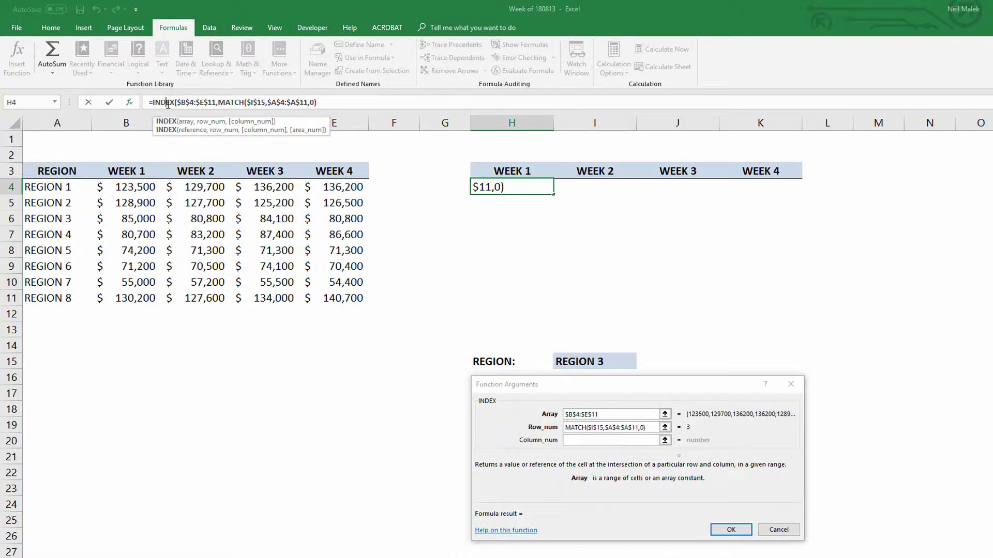
{"action": "left_click", "coordinate": [525, 389]}
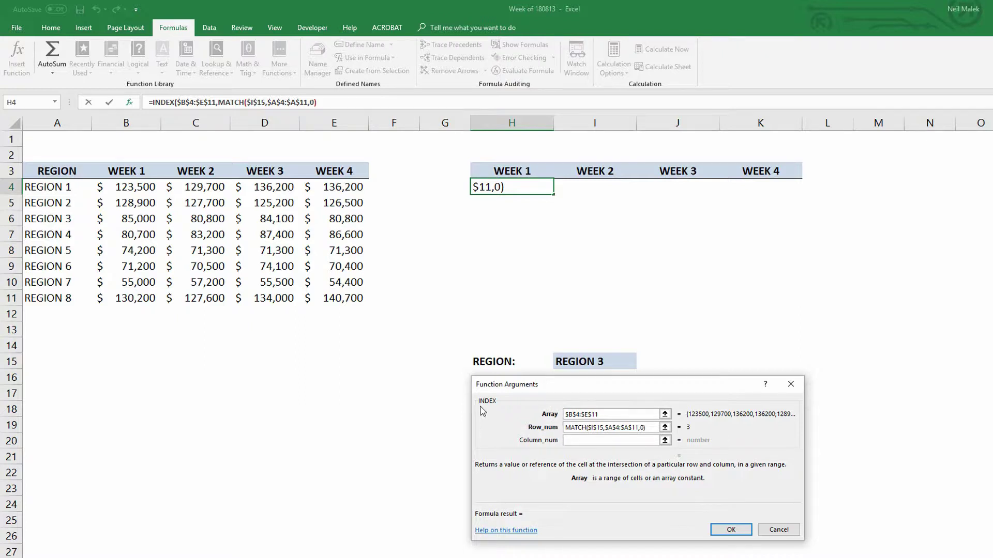
{"action": "left_click", "coordinate": [576, 440]}
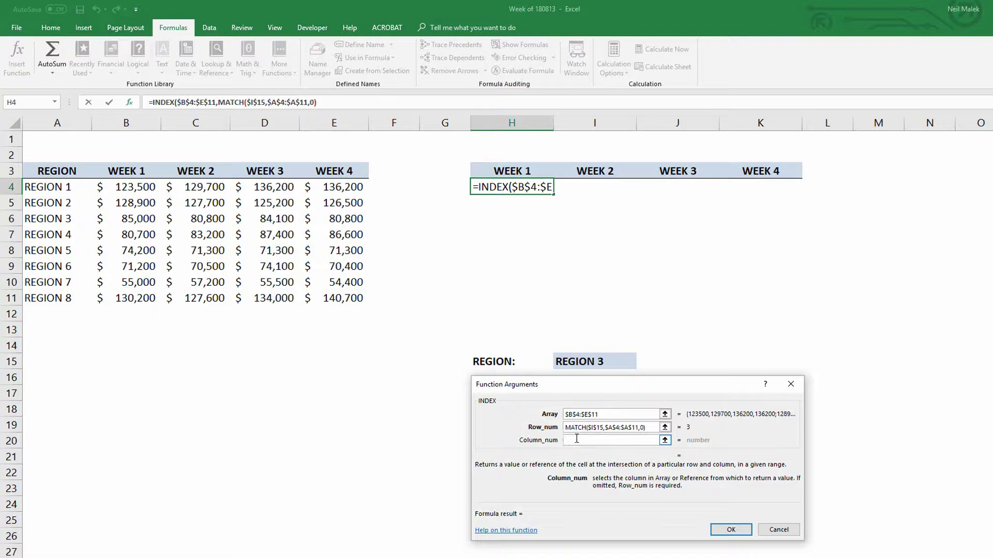
{"action": "type", "text": "MATC"}
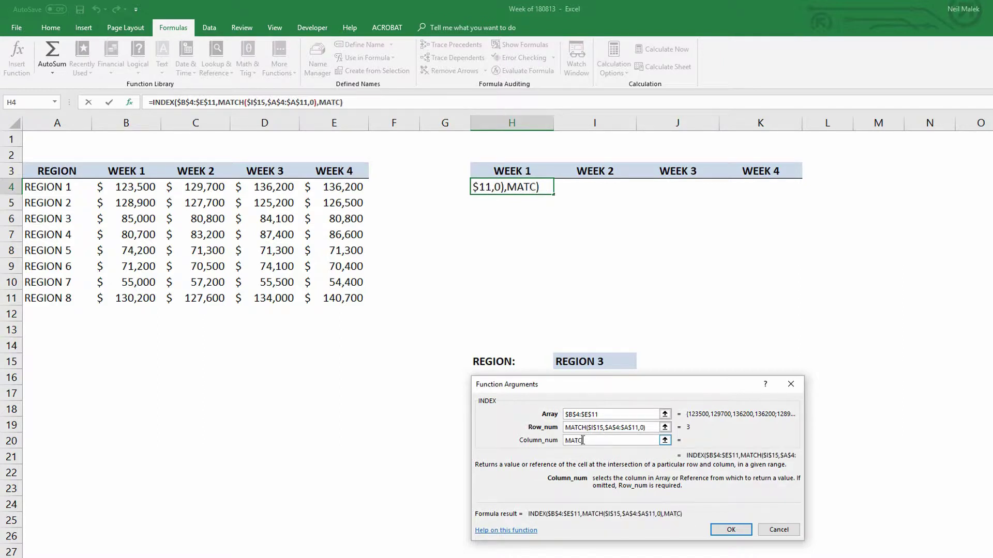
{"action": "type", "text": "H("}
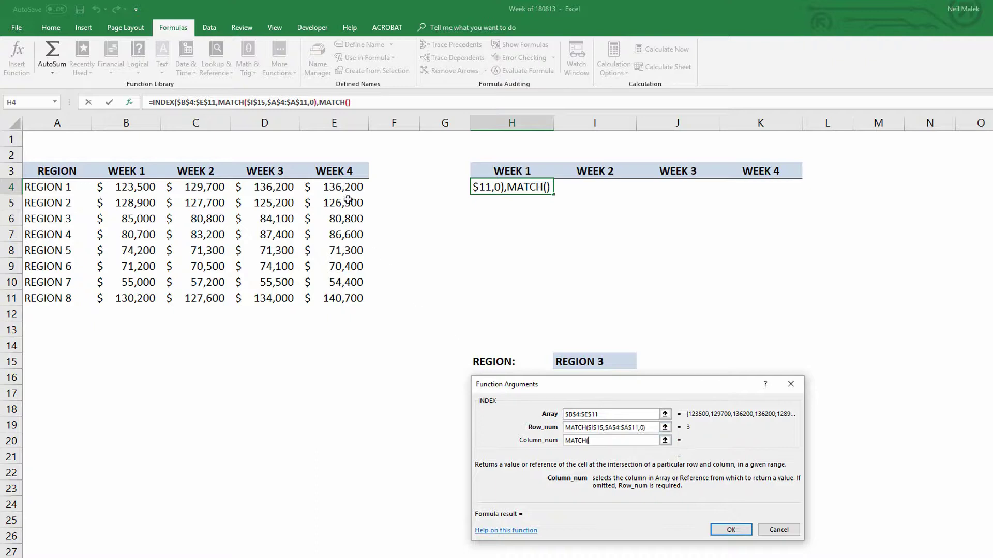
{"action": "left_click", "coordinate": [332, 102]}
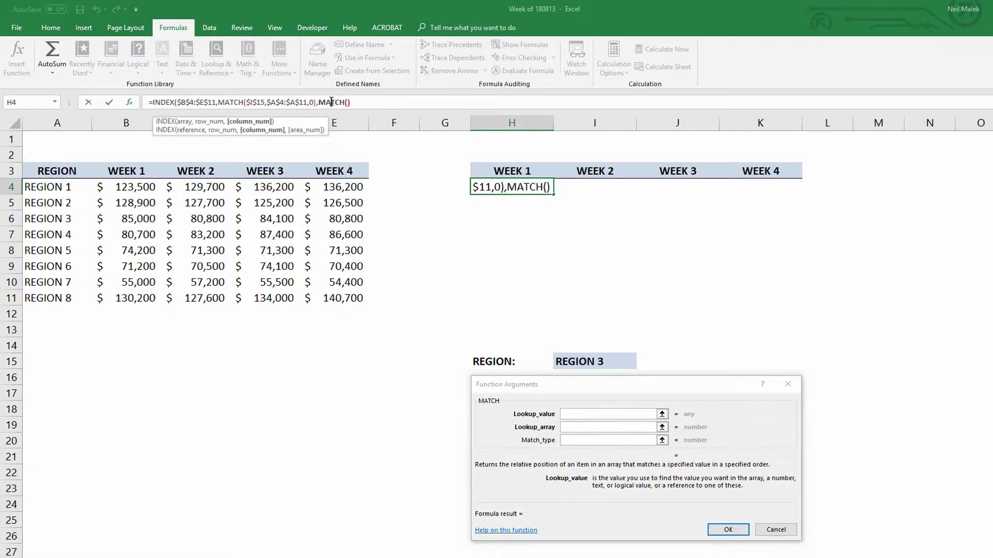
Fill the second MATCH as MATCH(H3,$B$3:$E$3,0)
{"action": "left_click", "coordinate": [574, 414]}
{"action": "left_click", "coordinate": [515, 170]}
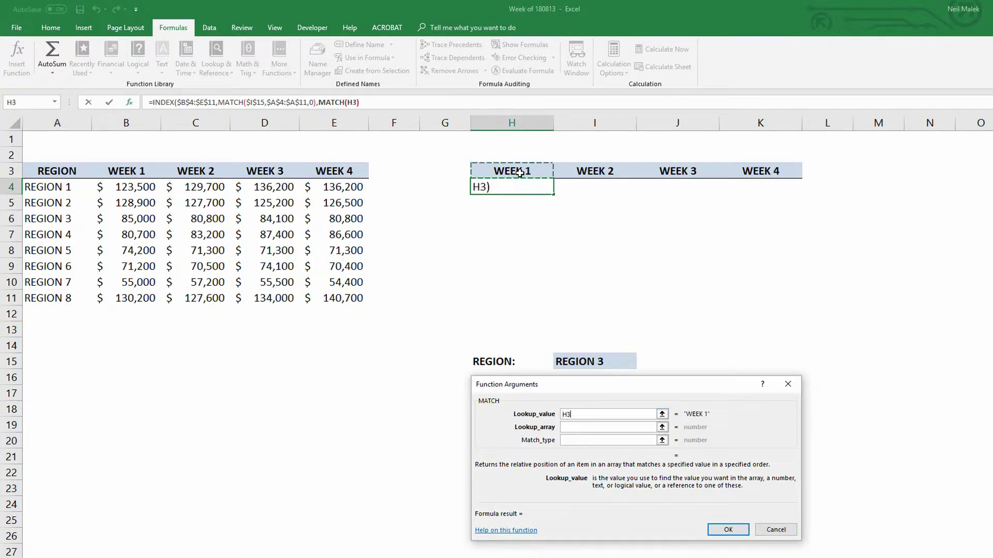
{"action": "left_click", "coordinate": [565, 427]}
{"action": "left_click", "coordinate": [574, 419]}
{"action": "left_click", "coordinate": [578, 429]}
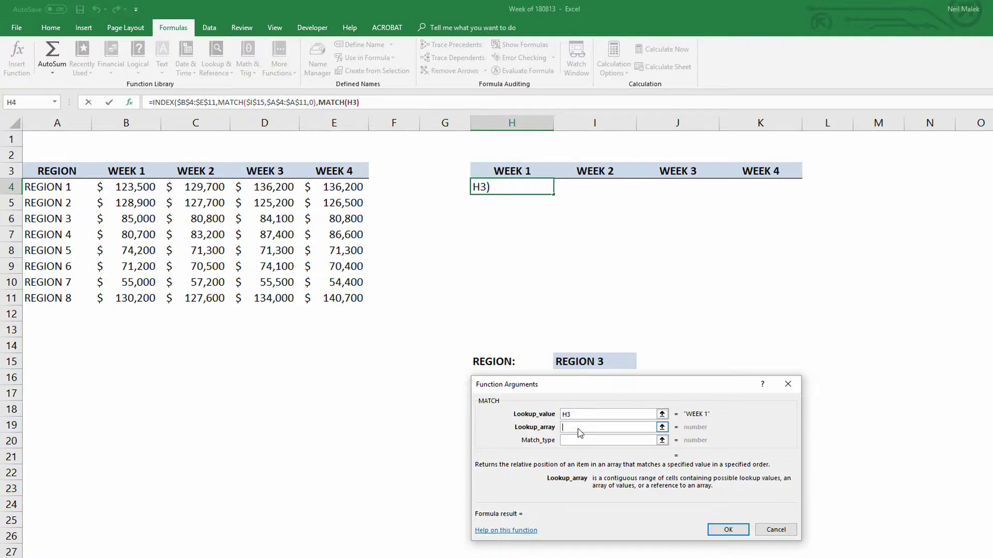
{"action": "left_click_drag", "start_coordinate": [122, 173], "coordinate": [350, 176]}
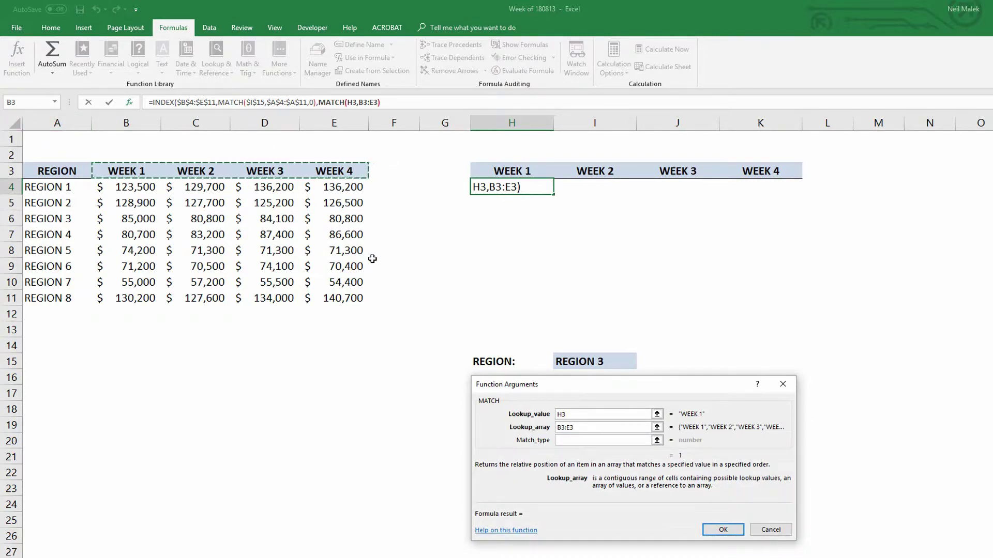
{"action": "key", "text": "F4"}
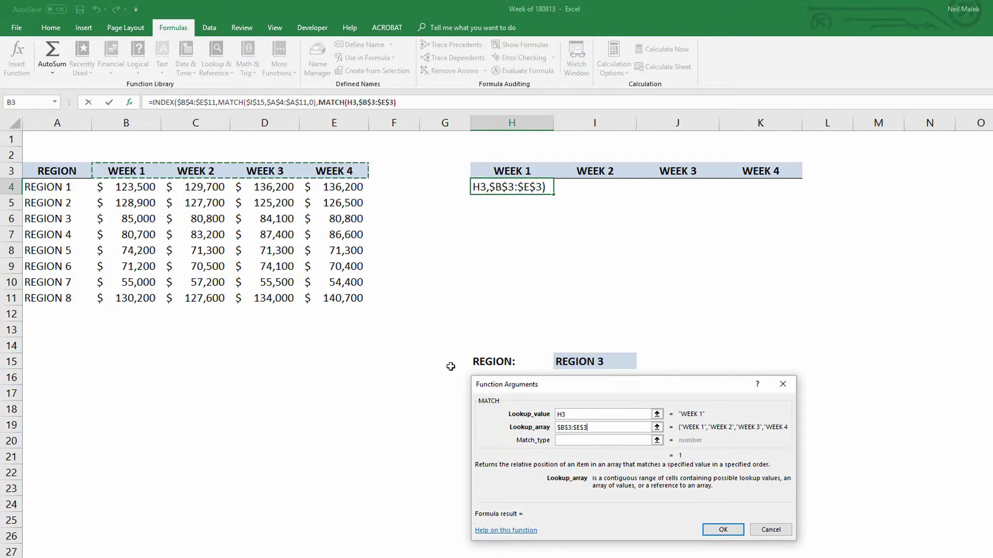
{"action": "left_click", "coordinate": [589, 443]}
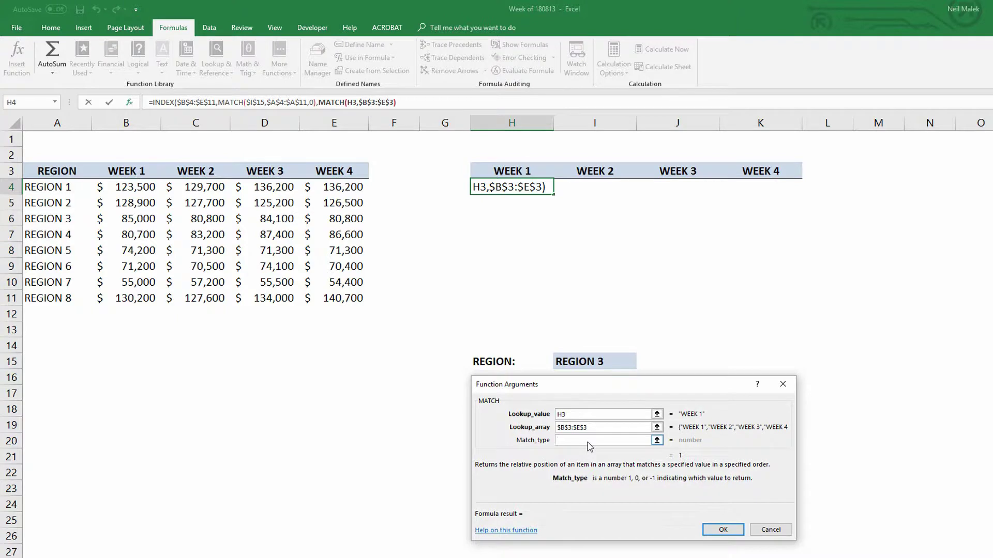
{"action": "type", "text": "0"}
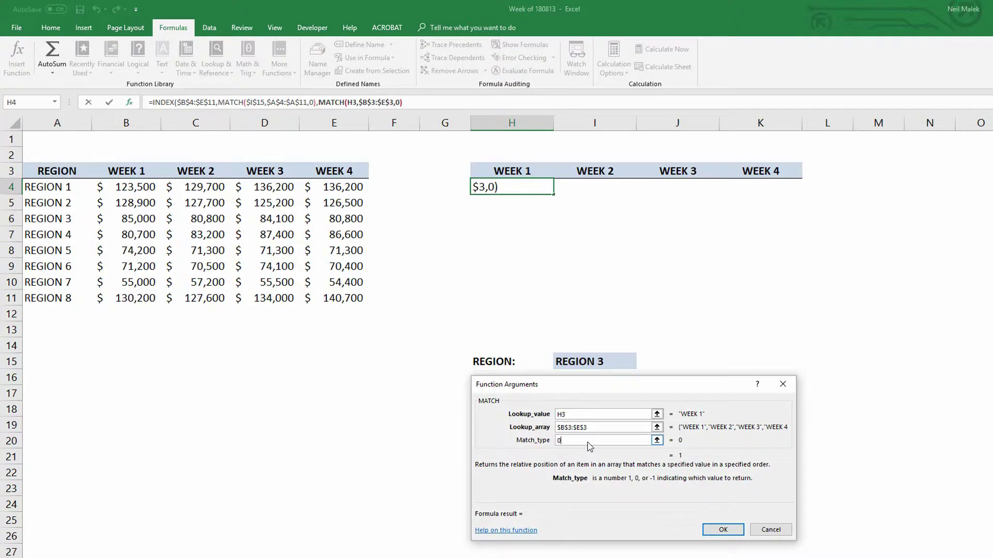
{"action": "left_click", "coordinate": [167, 103]}
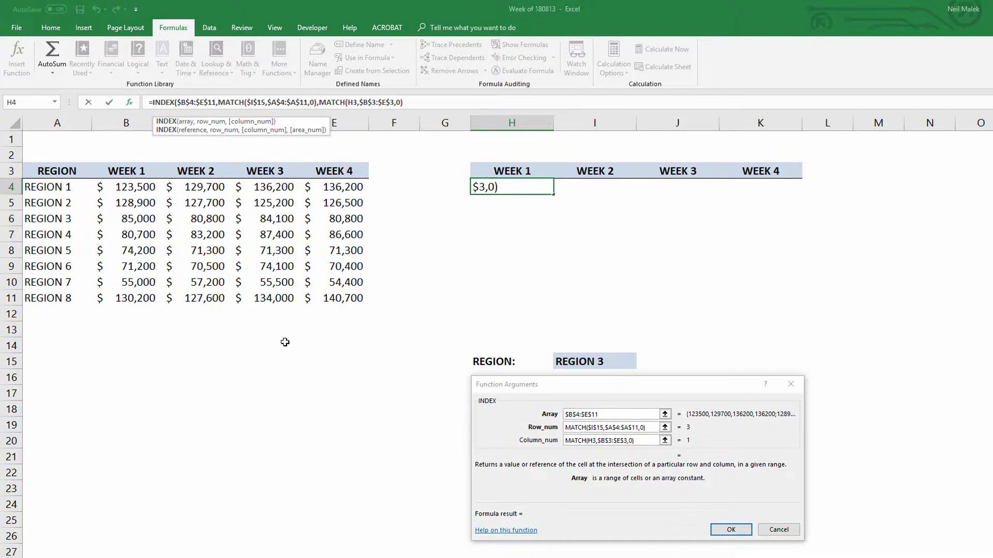
Confirm the lookup formula, copy it across H4:K4 and apply Accounting format
{"action": "left_click", "coordinate": [725, 531]}
{"action": "left_click_drag", "start_coordinate": [553, 194], "coordinate": [785, 194]}
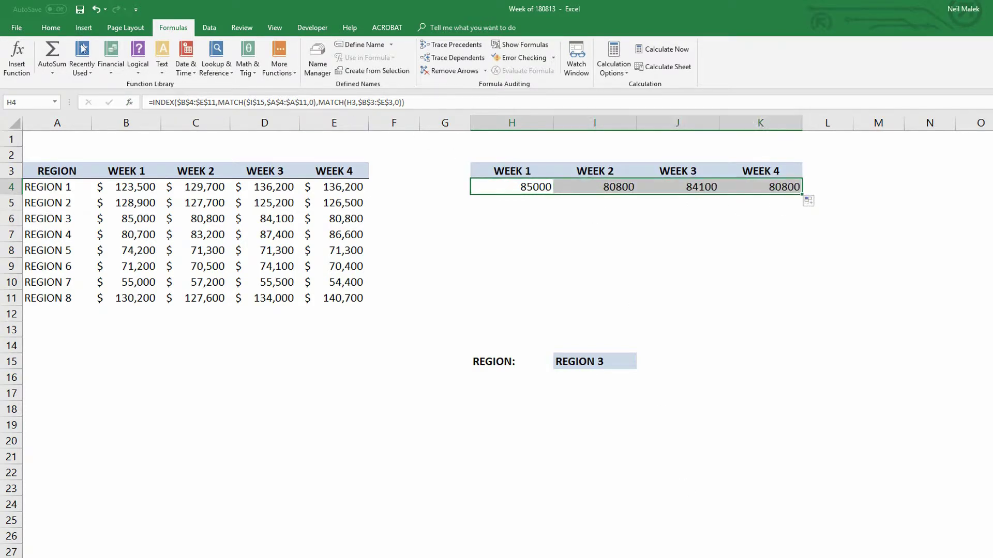
{"action": "left_click", "coordinate": [56, 27]}
{"action": "left_click", "coordinate": [365, 67]}
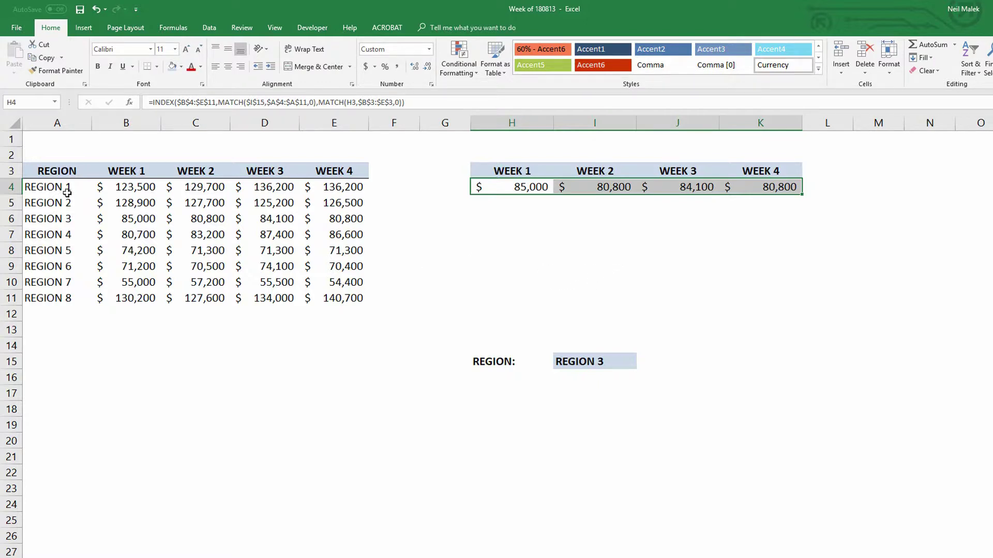
Select the source rows A4:E11 and bring up Conditional Formatting
{"action": "left_click_drag", "start_coordinate": [55, 188], "coordinate": [340, 301]}
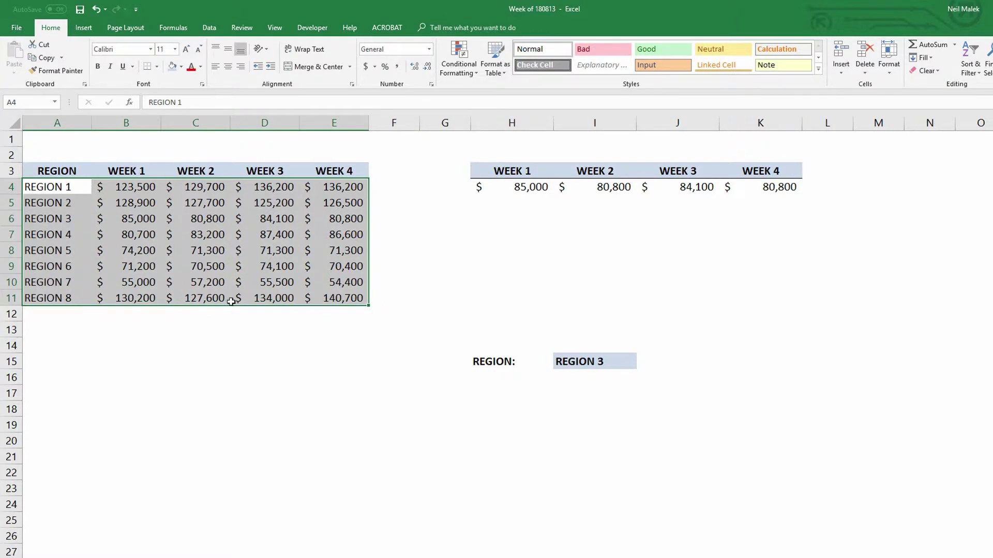
{"action": "mouse_move", "coordinate": [394, 308]}
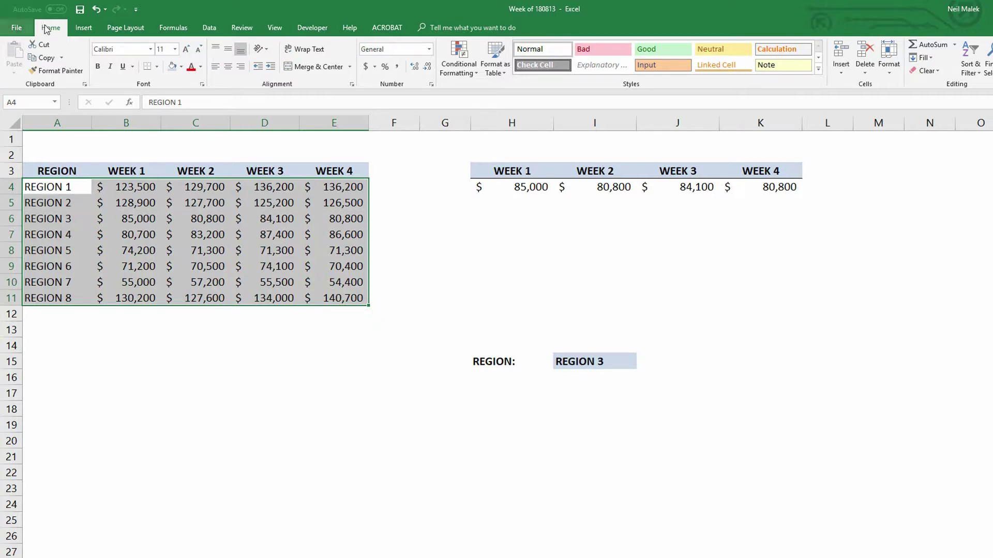
{"action": "left_click", "coordinate": [460, 76]}
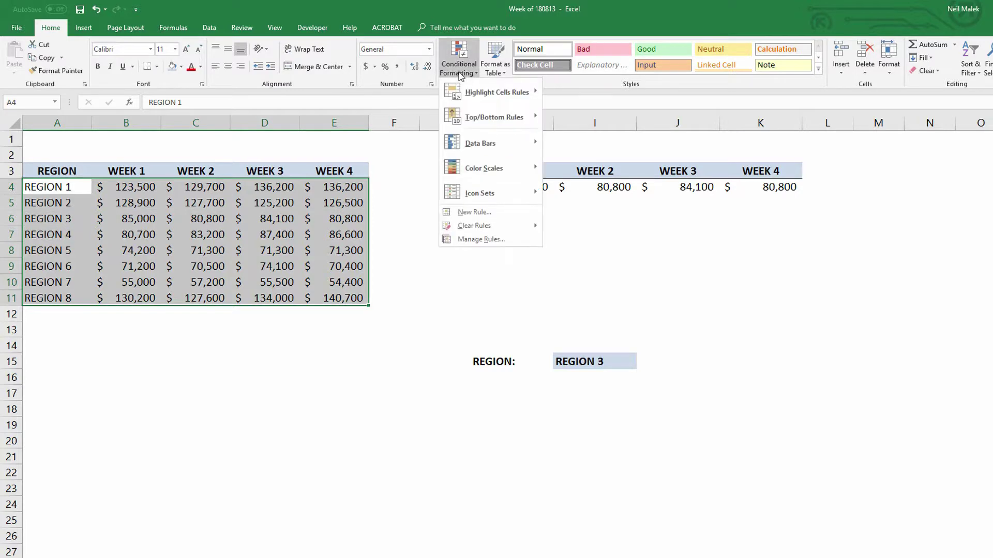
Create a formula-based conditional formatting rule =$I$15=$A4 for the region table
{"action": "left_click", "coordinate": [478, 216]}
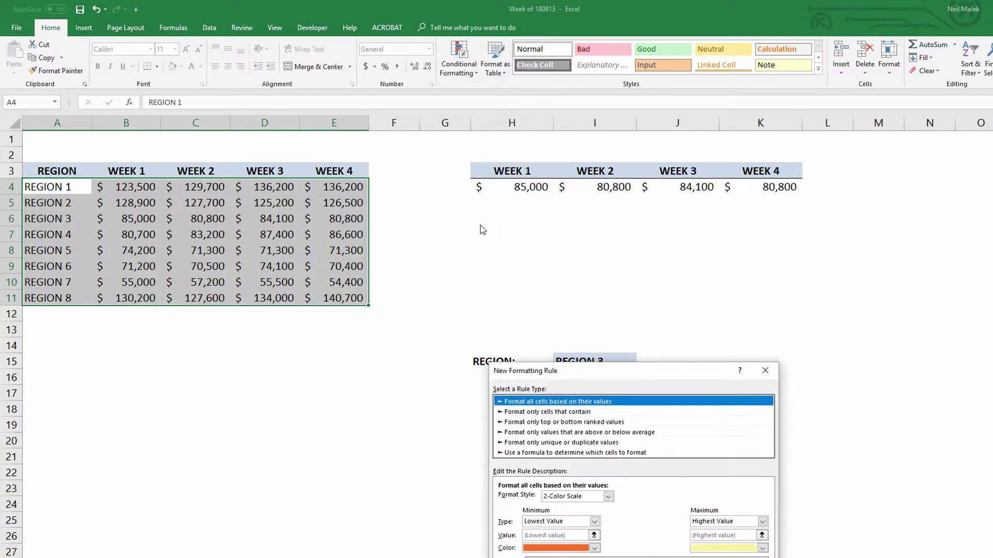
{"action": "left_click", "coordinate": [566, 453]}
{"action": "left_click_drag", "start_coordinate": [602, 373], "coordinate": [547, 154]}
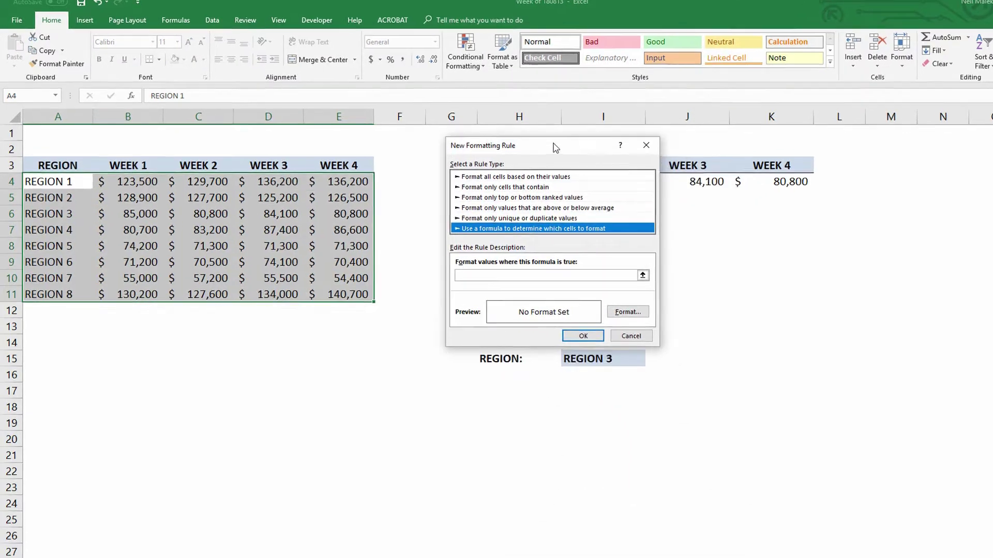
{"action": "left_click", "coordinate": [499, 274]}
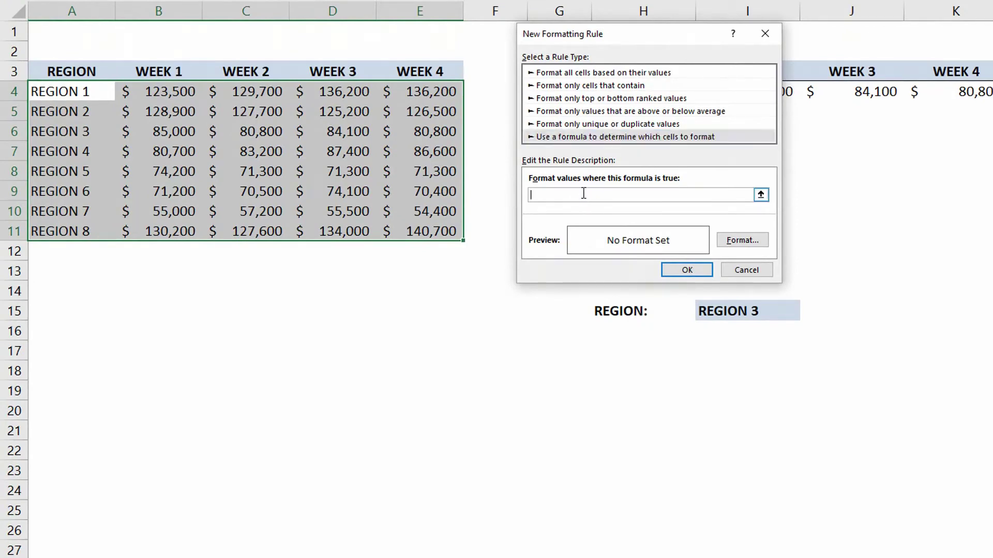
{"action": "type", "text": "="}
{"action": "left_click", "coordinate": [758, 313]}
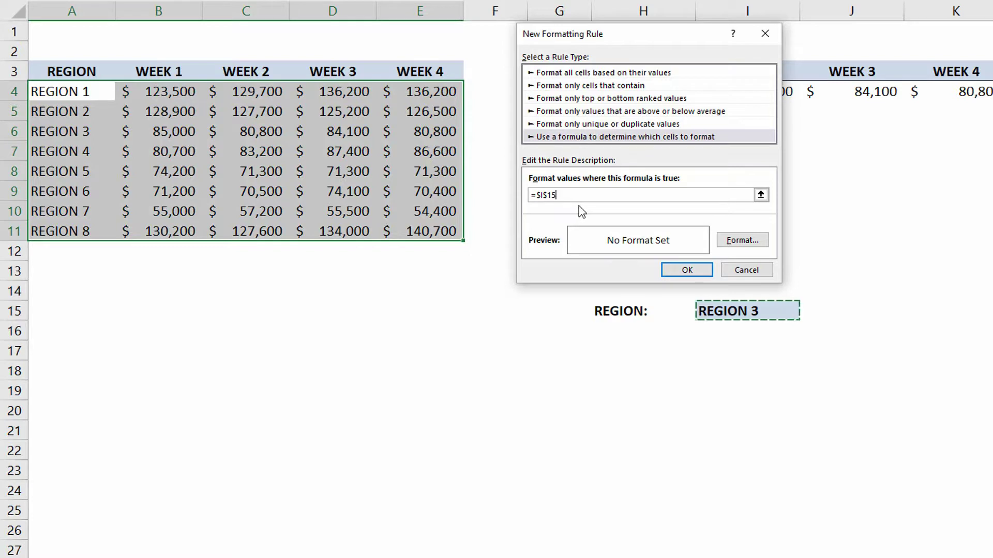
{"action": "type", "text": "="}
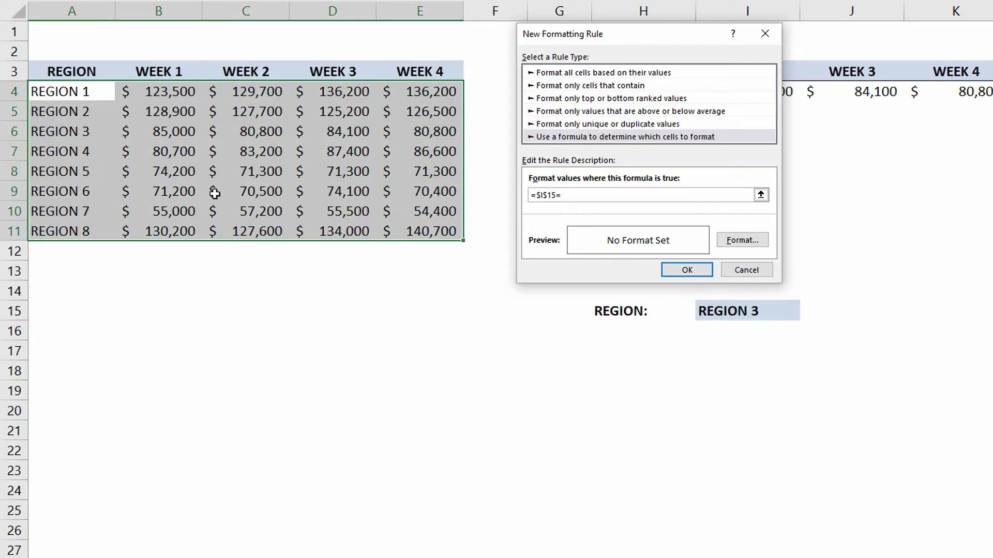
{"action": "left_click", "coordinate": [53, 92]}
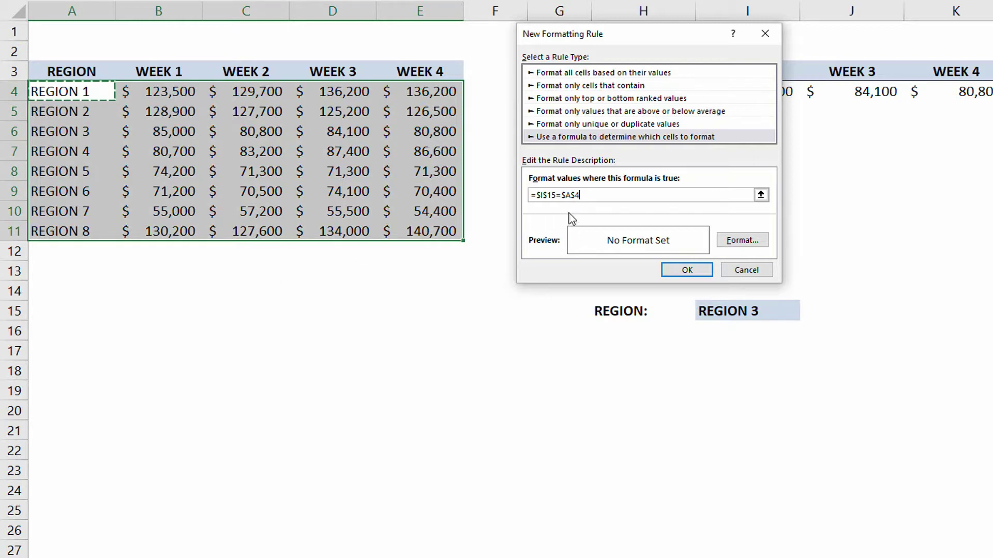
{"action": "left_click", "coordinate": [574, 196]}
{"action": "key", "text": "BackSpace"}
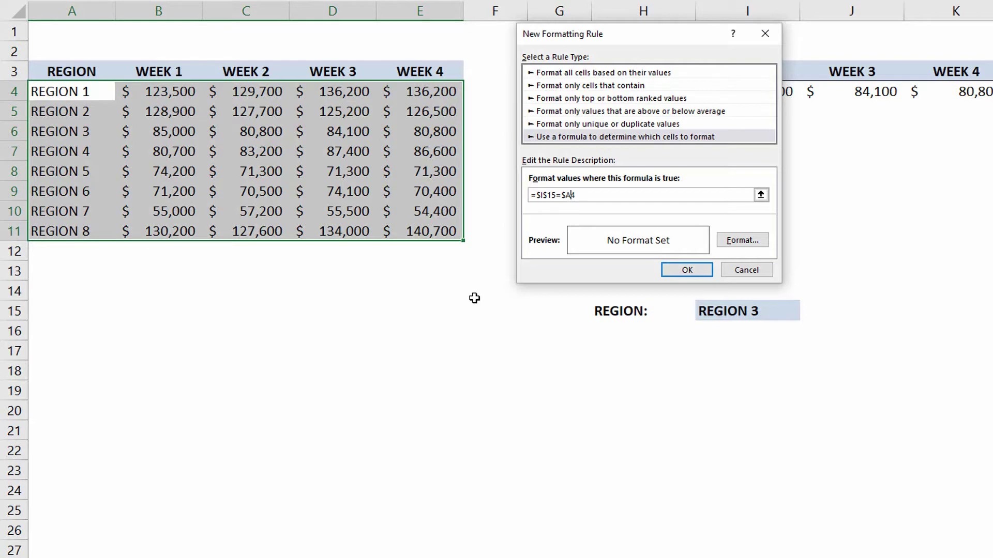
Give matching rows bold text and a light green fill, then apply the rule
{"action": "left_click", "coordinate": [743, 240]}
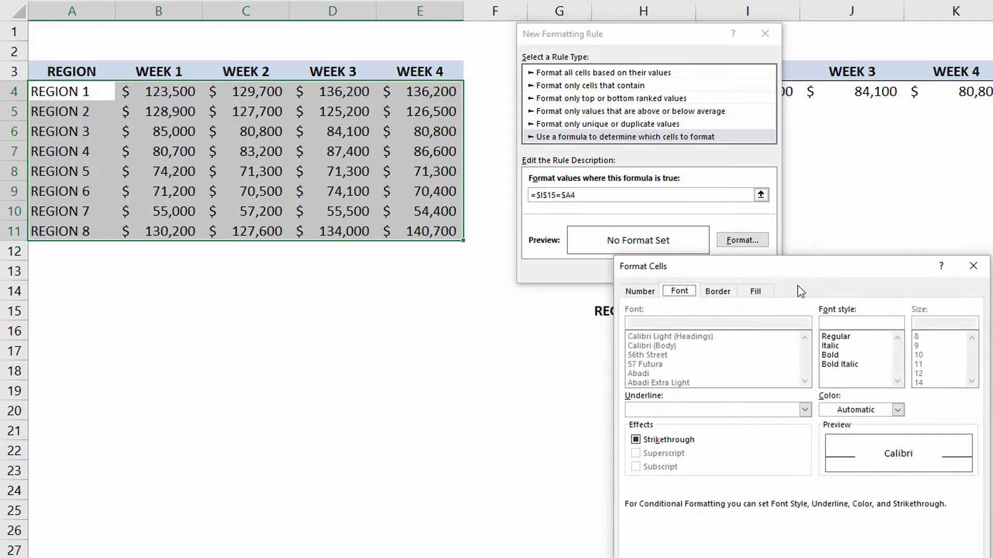
{"action": "left_click", "coordinate": [830, 354]}
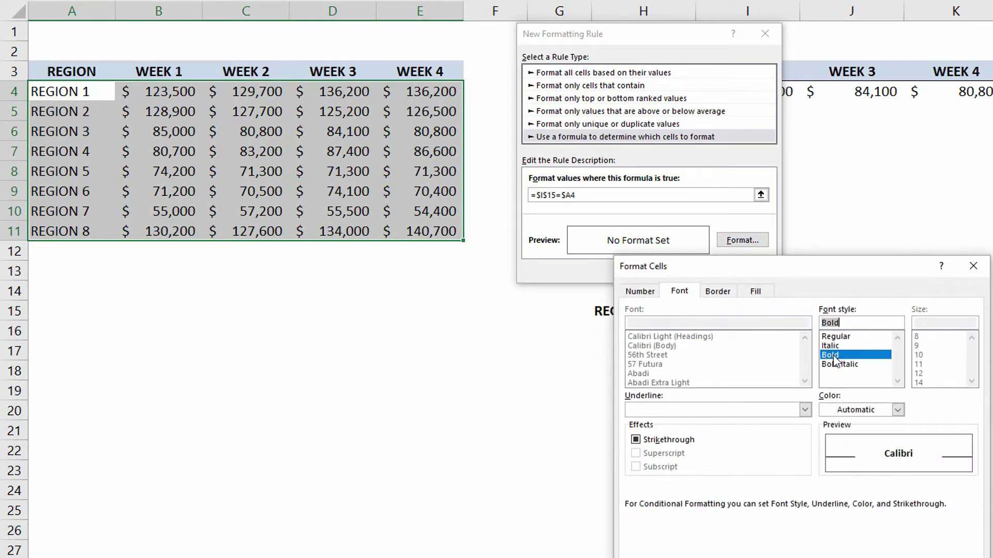
{"action": "left_click", "coordinate": [755, 293]}
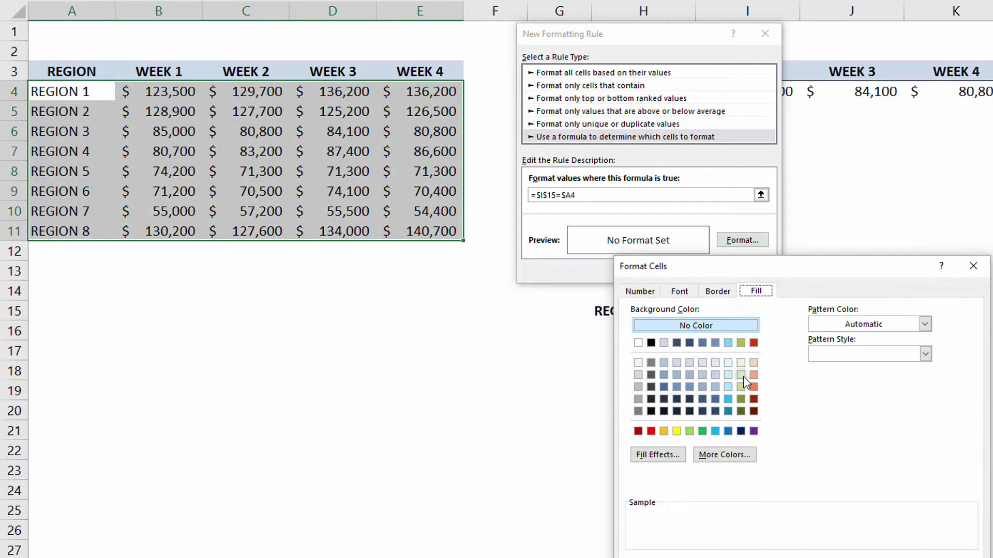
{"action": "left_click", "coordinate": [740, 363]}
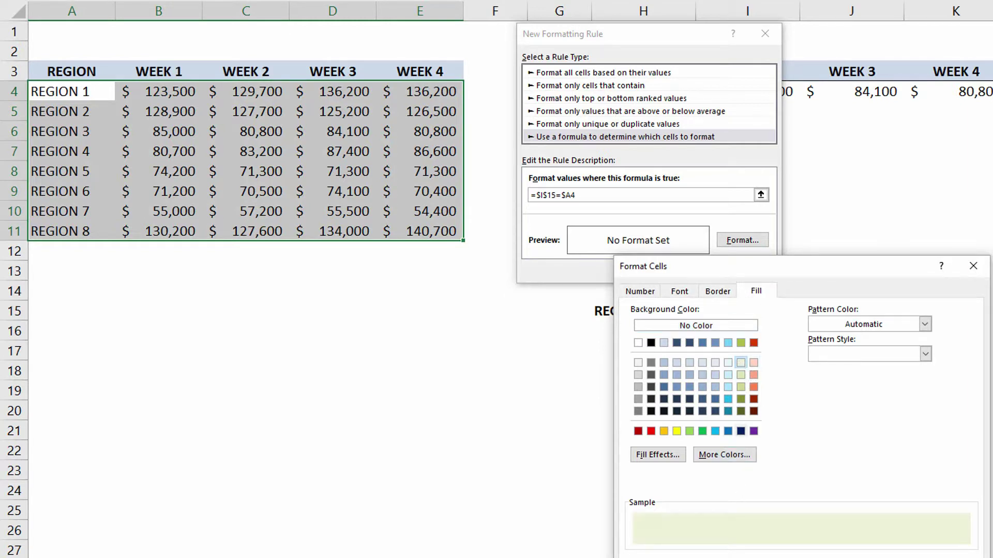
{"action": "key", "text": "Return"}
{"action": "left_click", "coordinate": [680, 269]}
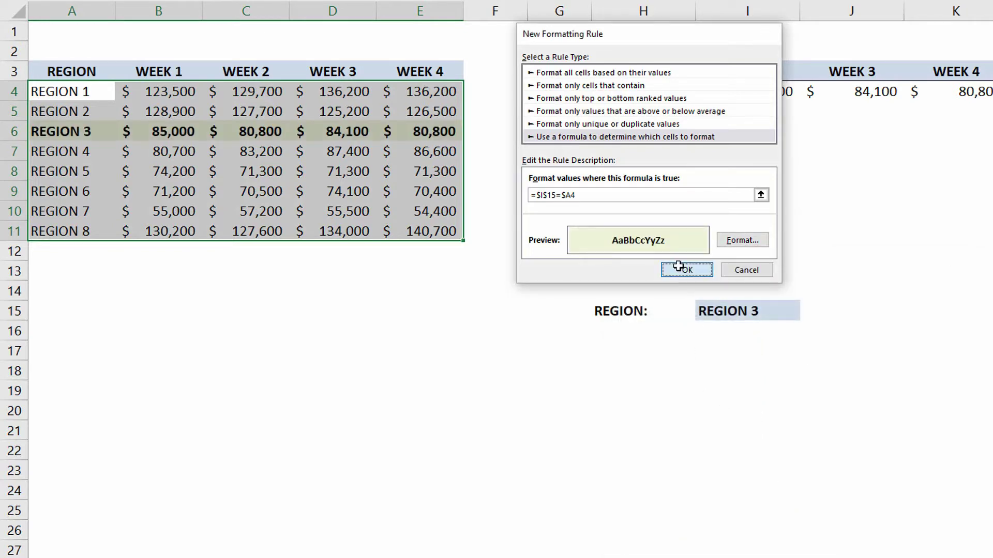
Pick REGION 5 from cell I15's dropdown and check H4's INDEX/MATCH formula
{"action": "left_click", "coordinate": [333, 211]}
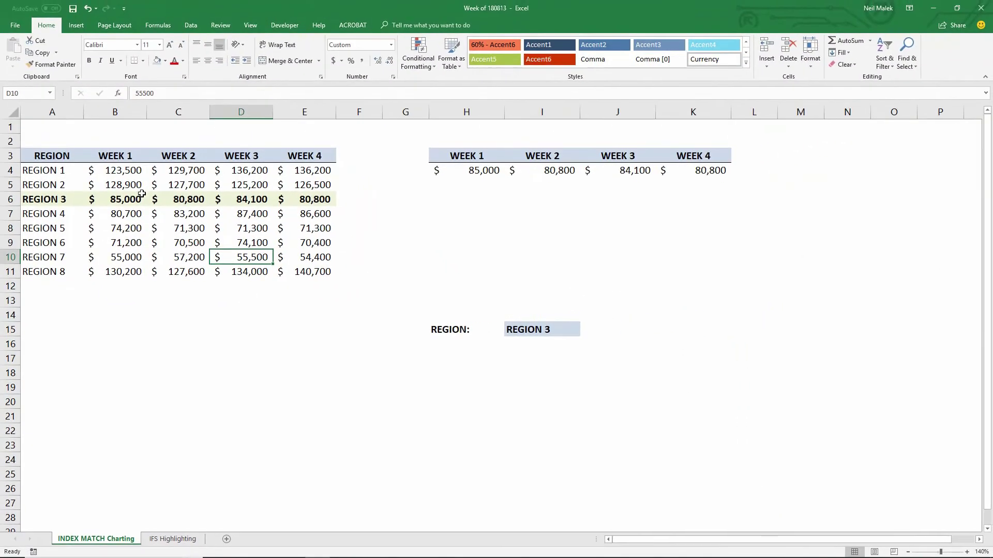
{"action": "left_click", "coordinate": [571, 332]}
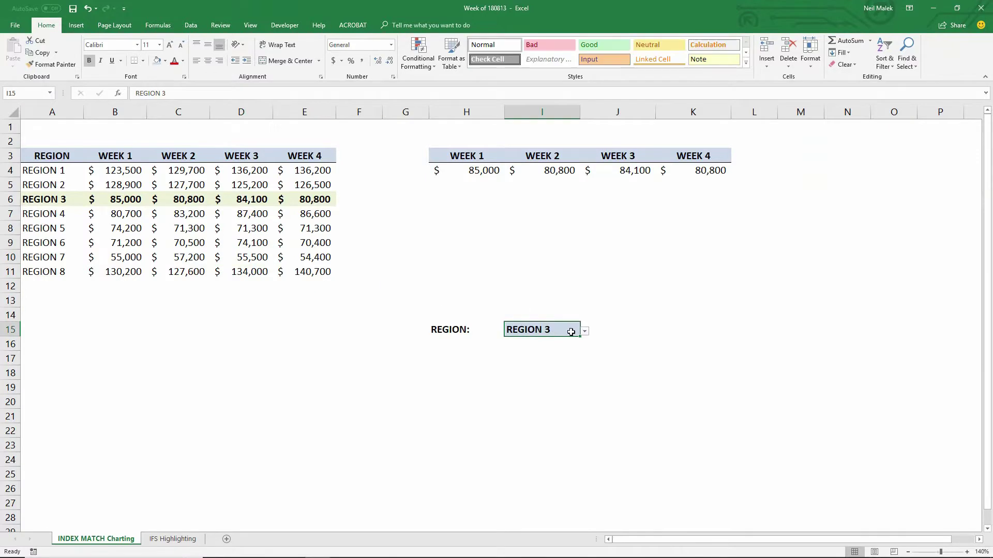
{"action": "left_click", "coordinate": [585, 336]}
{"action": "left_click", "coordinate": [531, 385]}
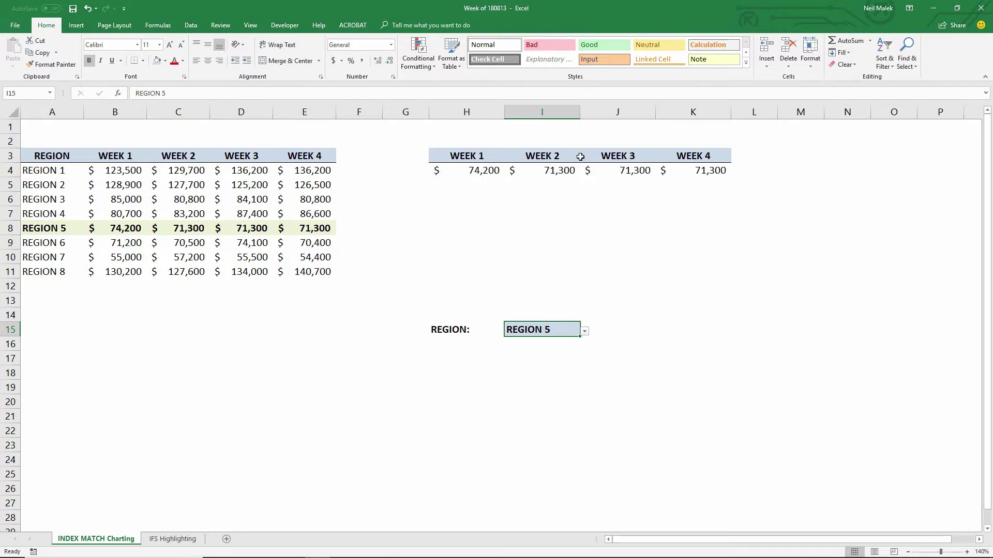
{"action": "left_click", "coordinate": [481, 171]}
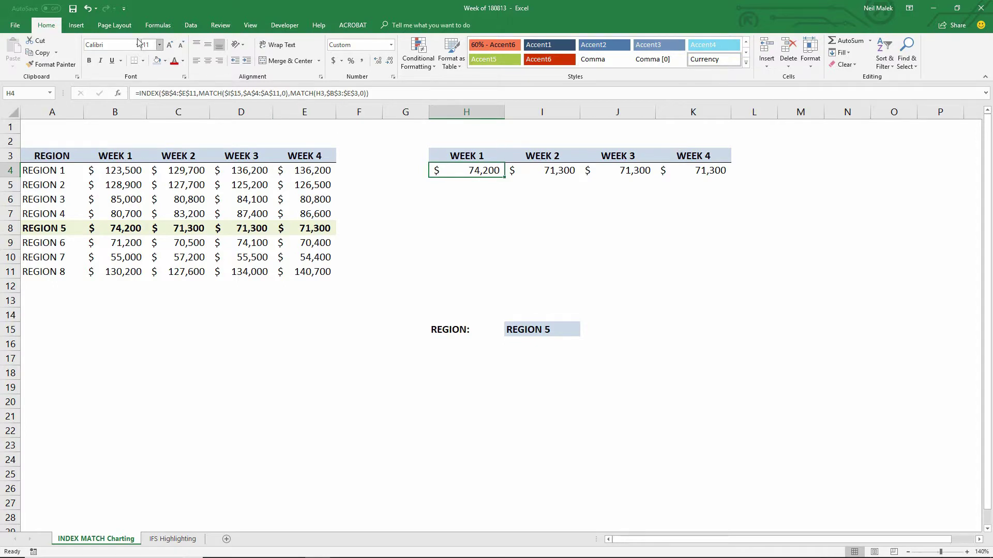
{"action": "left_click", "coordinate": [76, 25]}
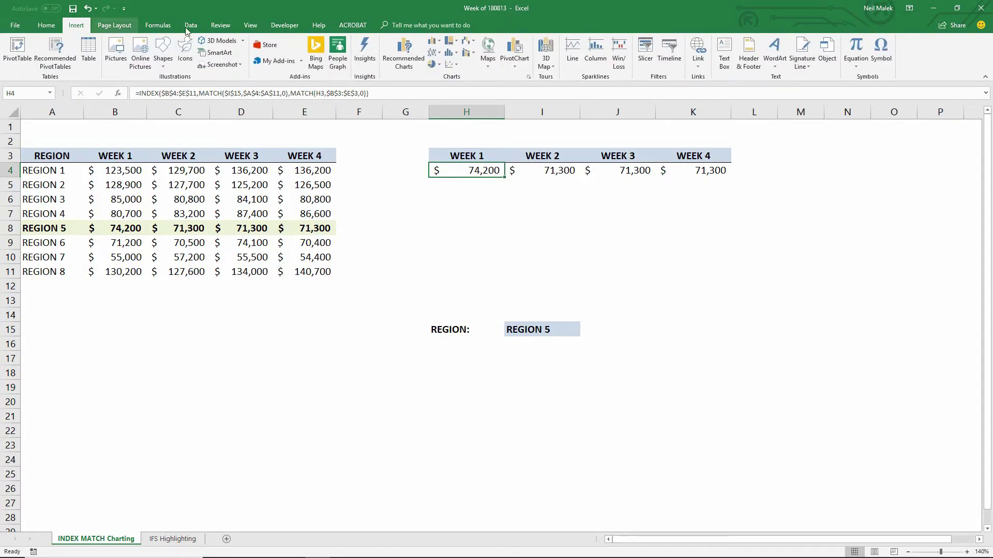
Insert a clustered column chart of the weekly row without title, vertical axis or gridlines
{"action": "left_click", "coordinate": [434, 41]}
{"action": "left_click", "coordinate": [438, 76]}
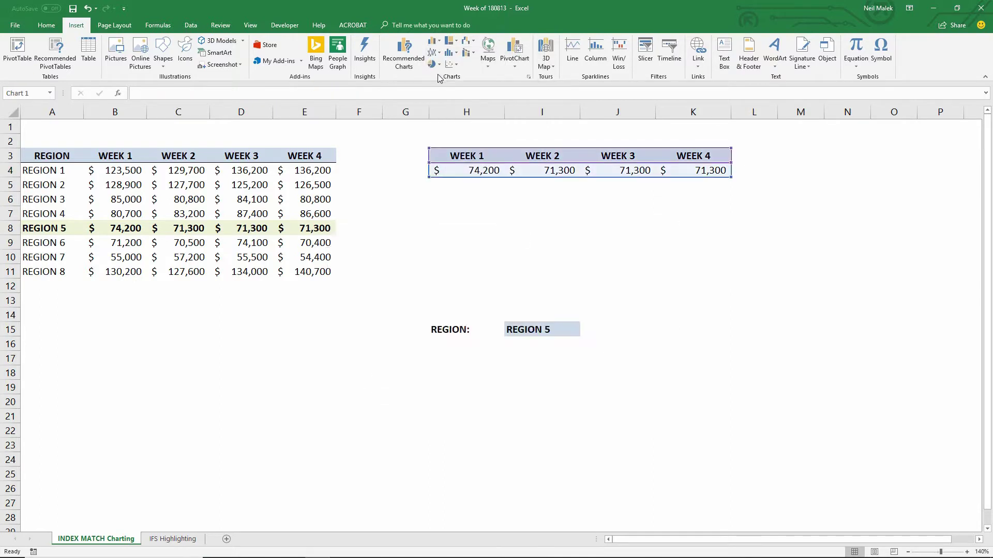
{"action": "left_click", "coordinate": [496, 235]}
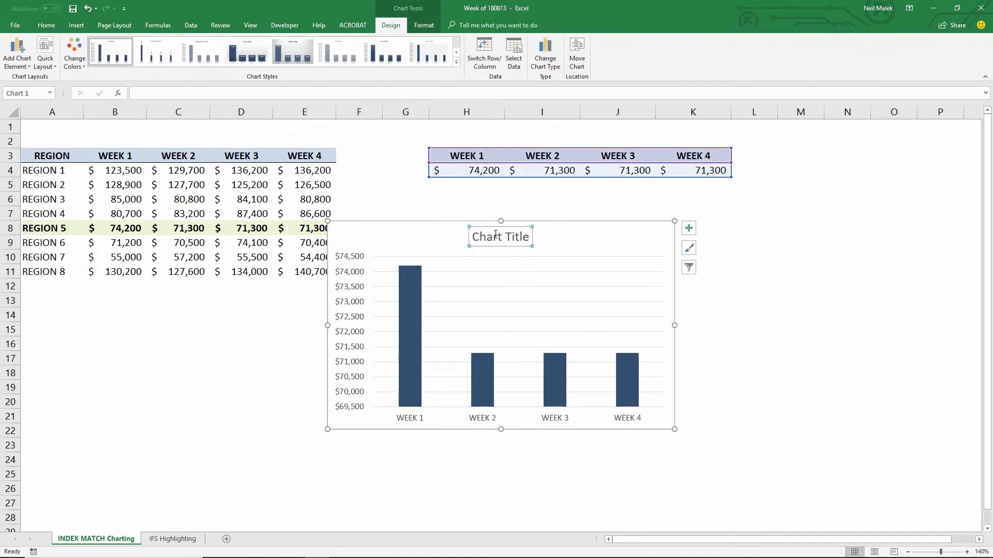
{"action": "key", "text": "Delete"}
{"action": "left_click", "coordinate": [355, 284]}
{"action": "key", "text": "Delete"}
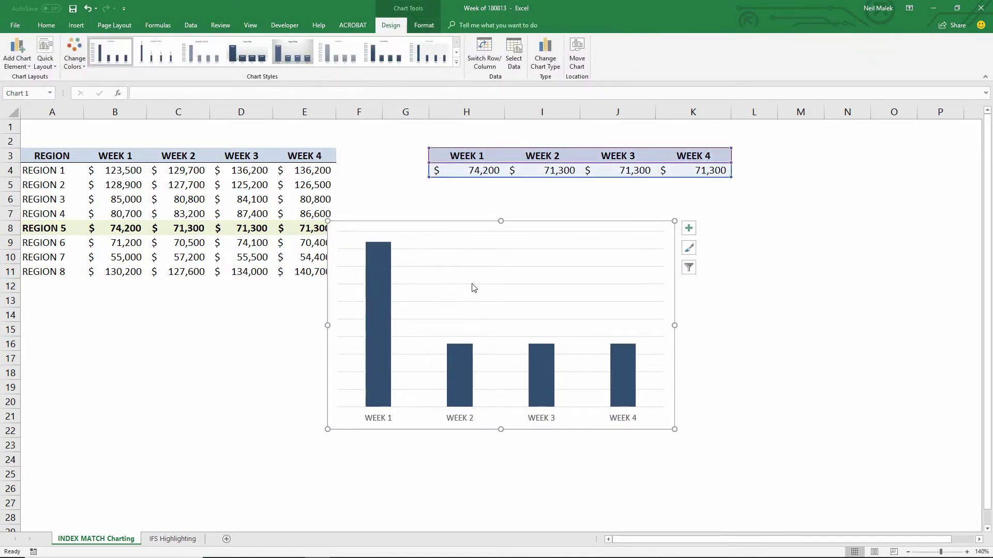
{"action": "left_click", "coordinate": [472, 285]}
{"action": "key", "text": "Delete"}
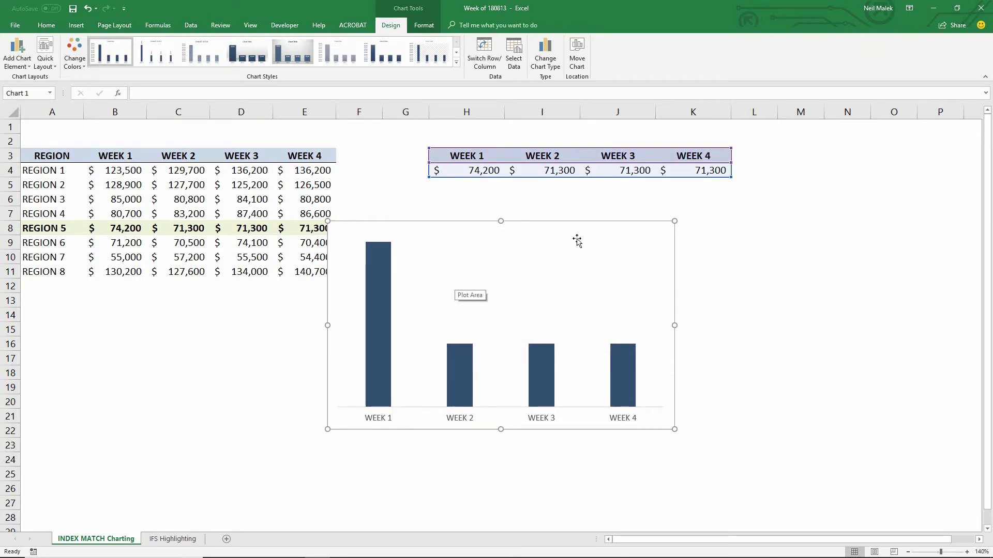
Set the chart area to no fill and no line, and fit it beneath the WEEK table
{"action": "double_click", "coordinate": [577, 241]}
{"action": "left_click", "coordinate": [868, 176]}
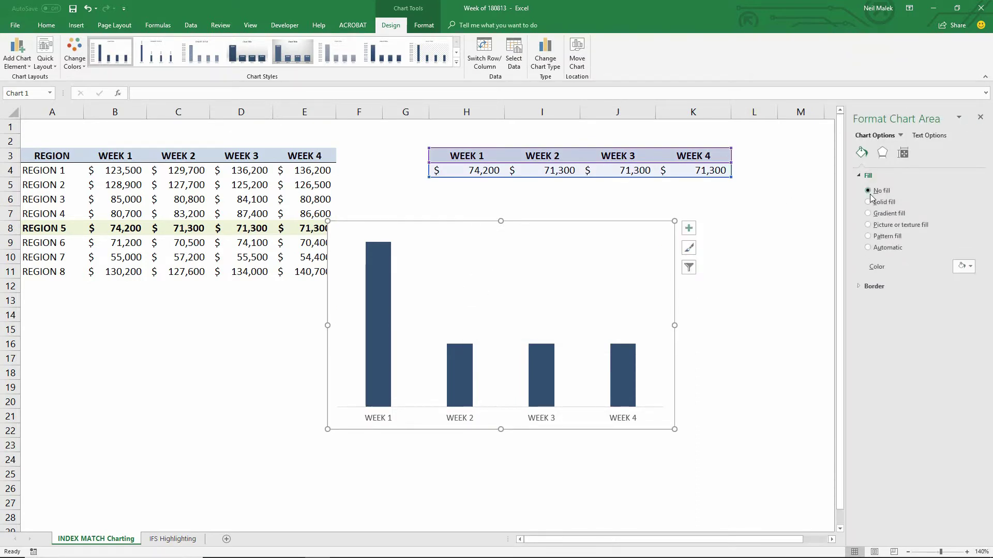
{"action": "left_click", "coordinate": [858, 264]}
{"action": "left_click", "coordinate": [868, 279]}
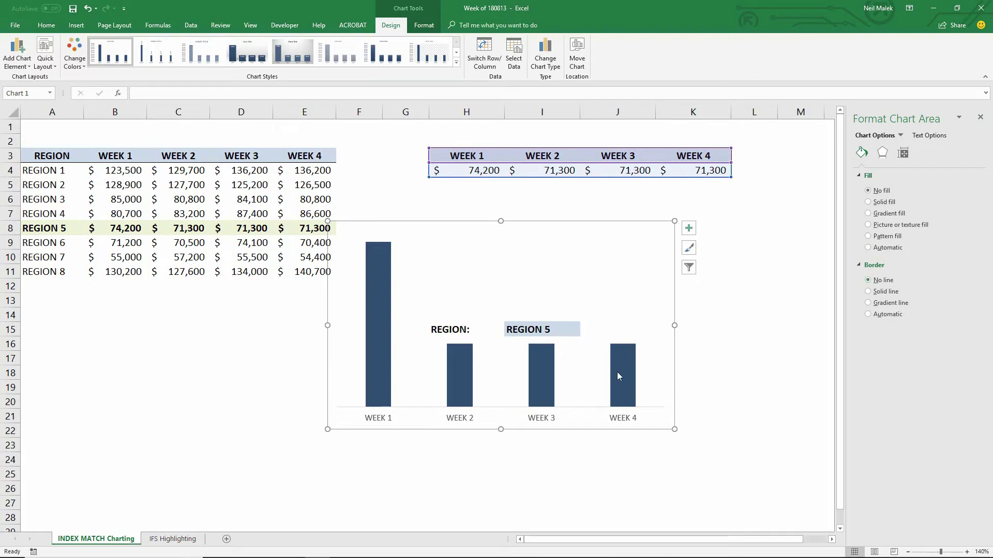
{"action": "left_click_drag", "start_coordinate": [500, 429], "coordinate": [500, 312]}
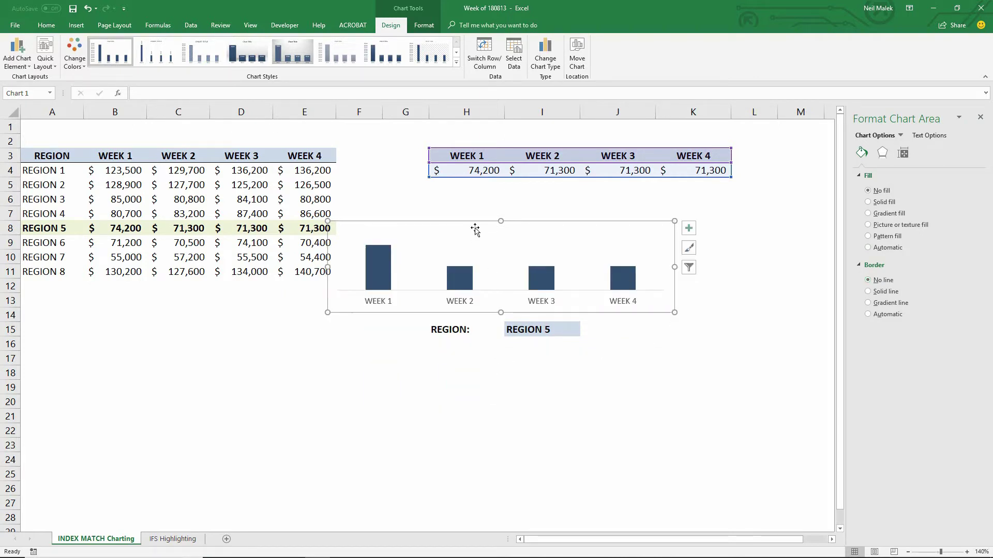
{"action": "left_click_drag", "start_coordinate": [475, 229], "coordinate": [560, 173]}
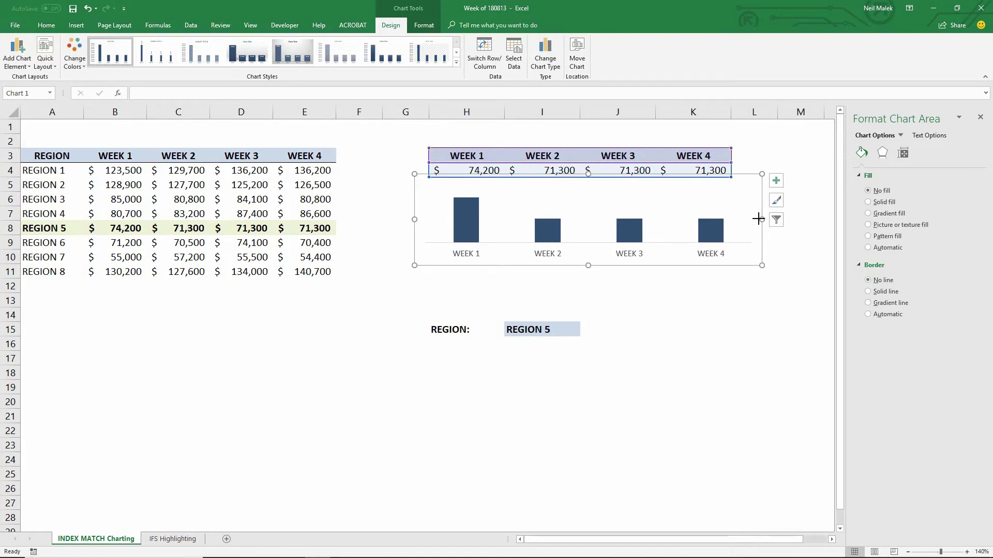
{"action": "left_click_drag", "start_coordinate": [758, 218], "coordinate": [746, 221]}
{"action": "left_click_drag", "start_coordinate": [415, 220], "coordinate": [425, 219]}
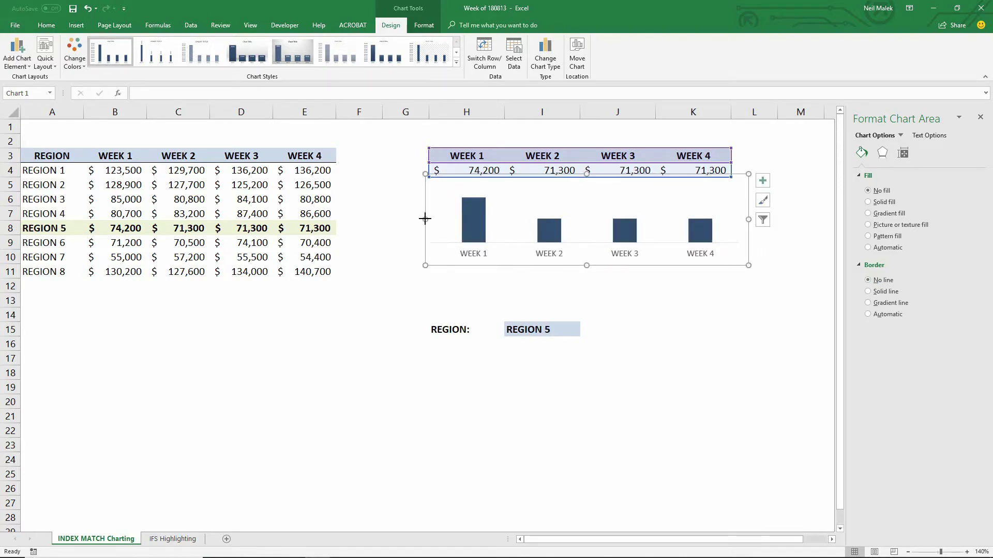
Switch the region in I15 to REGION 8, then to REGION 1
{"action": "left_click", "coordinate": [686, 319]}
{"action": "left_click", "coordinate": [545, 330]}
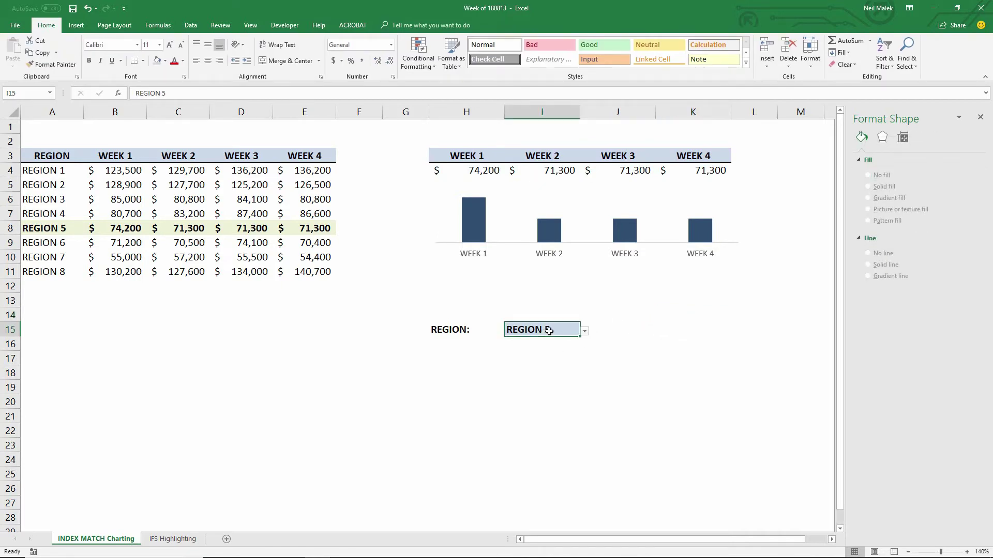
{"action": "left_click", "coordinate": [584, 332]}
{"action": "left_click", "coordinate": [534, 405]}
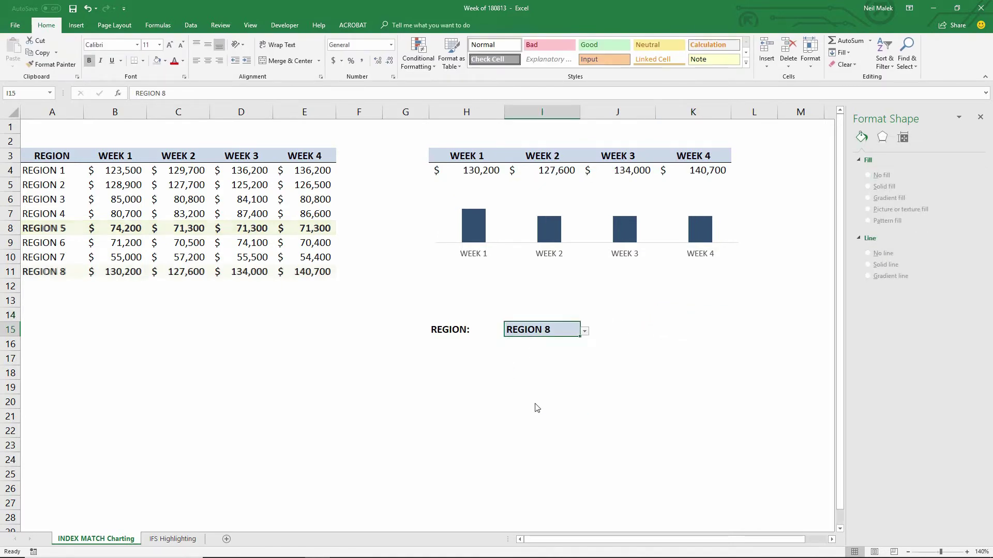
{"action": "left_click", "coordinate": [585, 331]}
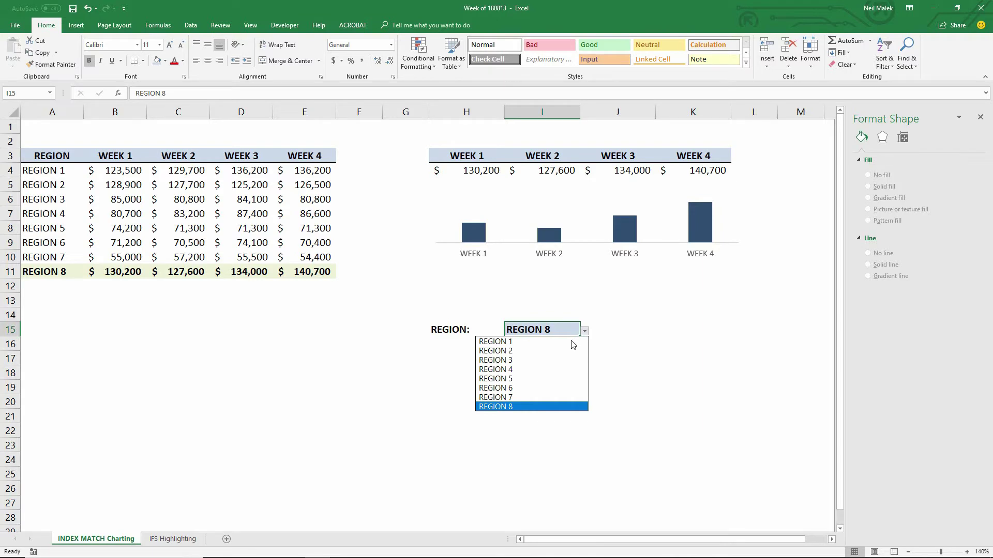
{"action": "left_click", "coordinate": [571, 342]}
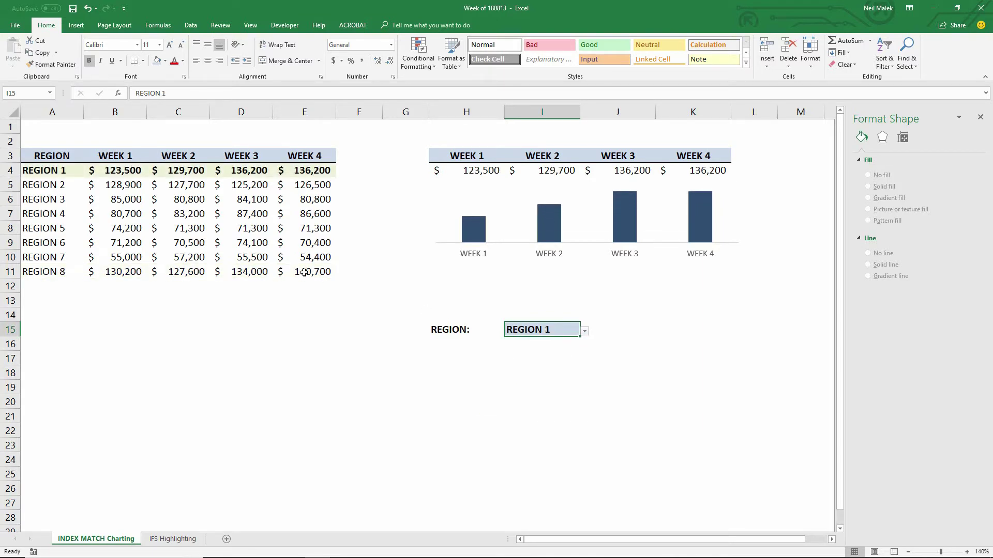